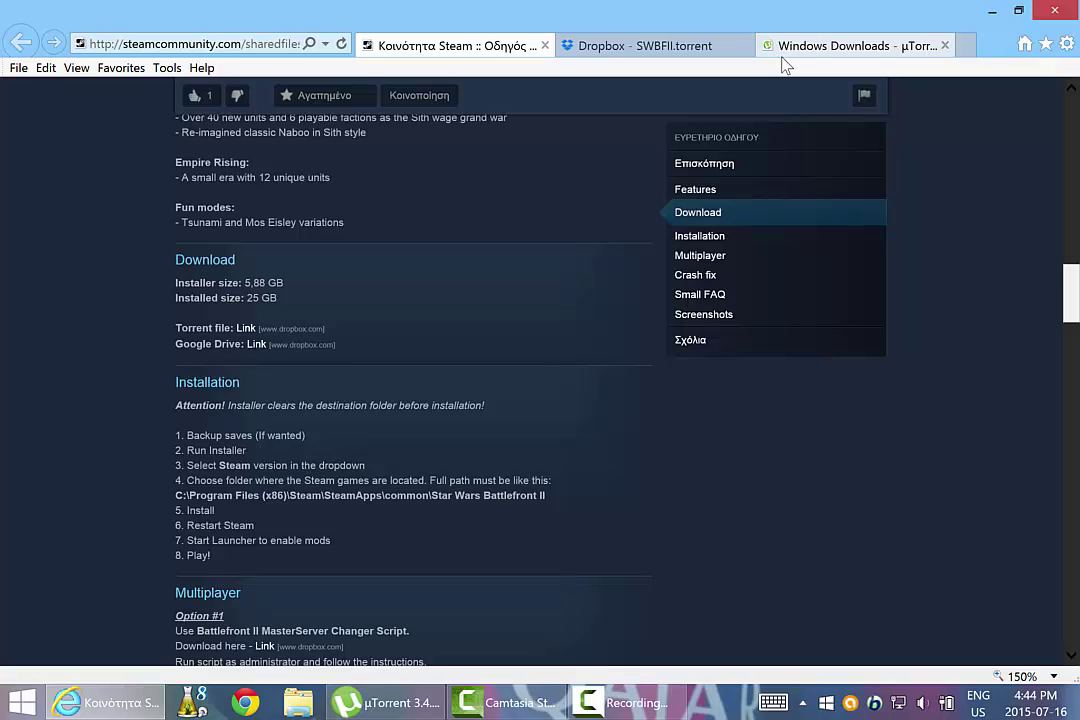
# - Switch to the µTorrent downloads page and look over its heading and address
pyautogui.click(785, 50)
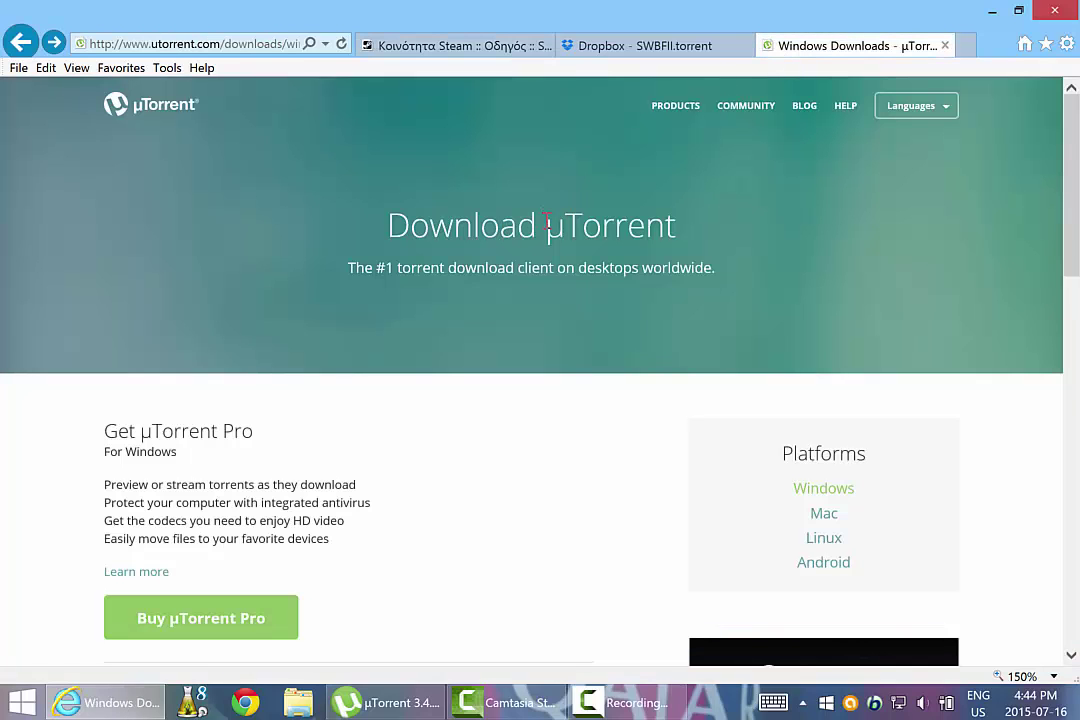
pyautogui.moveTo(548, 224); pyautogui.dragTo(676, 226)
pyautogui.click(657, 229)
pyautogui.moveTo(548, 226); pyautogui.dragTo(634, 234)
pyautogui.click(634, 234)
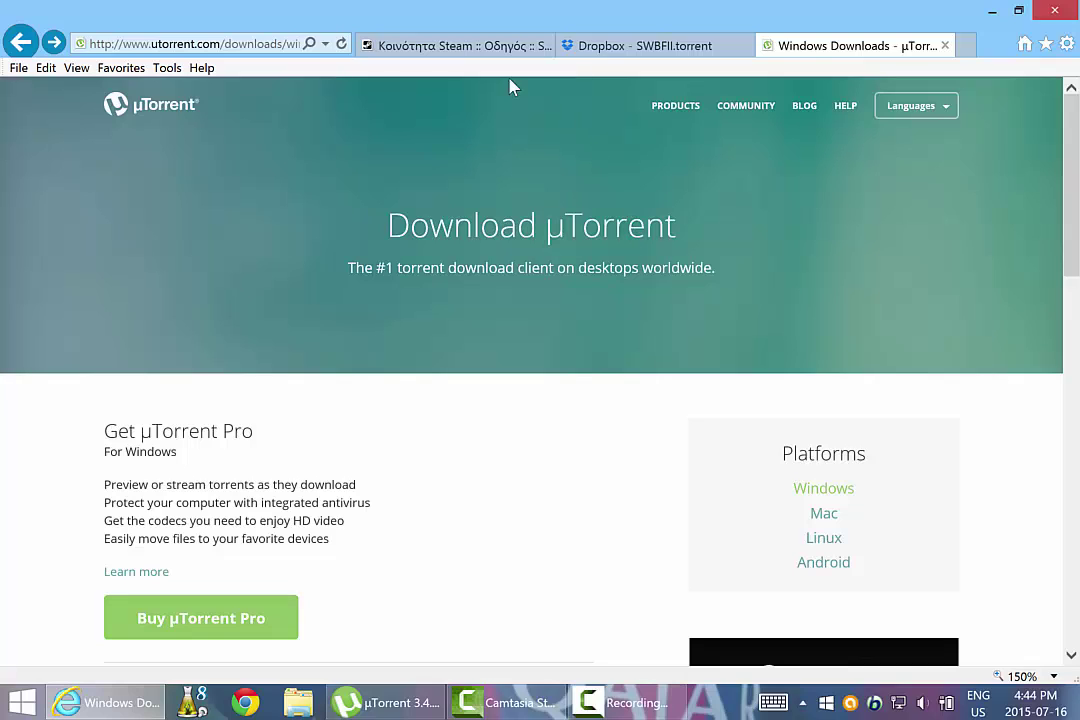
pyautogui.click(233, 40)
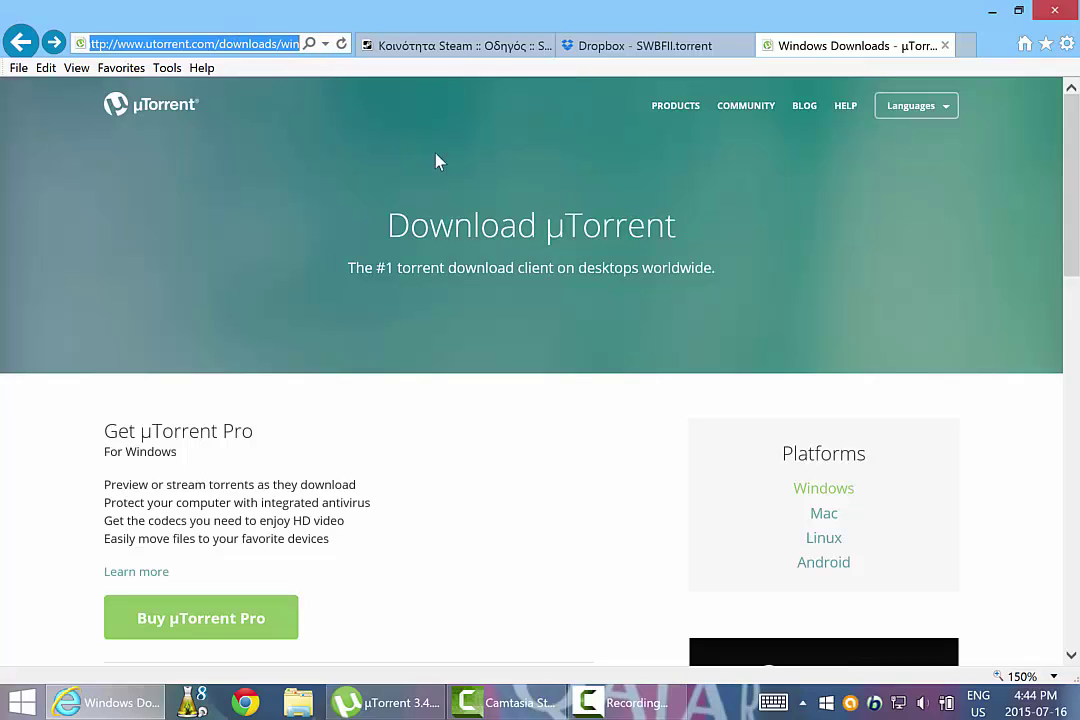
pyautogui.click(1040, 215)
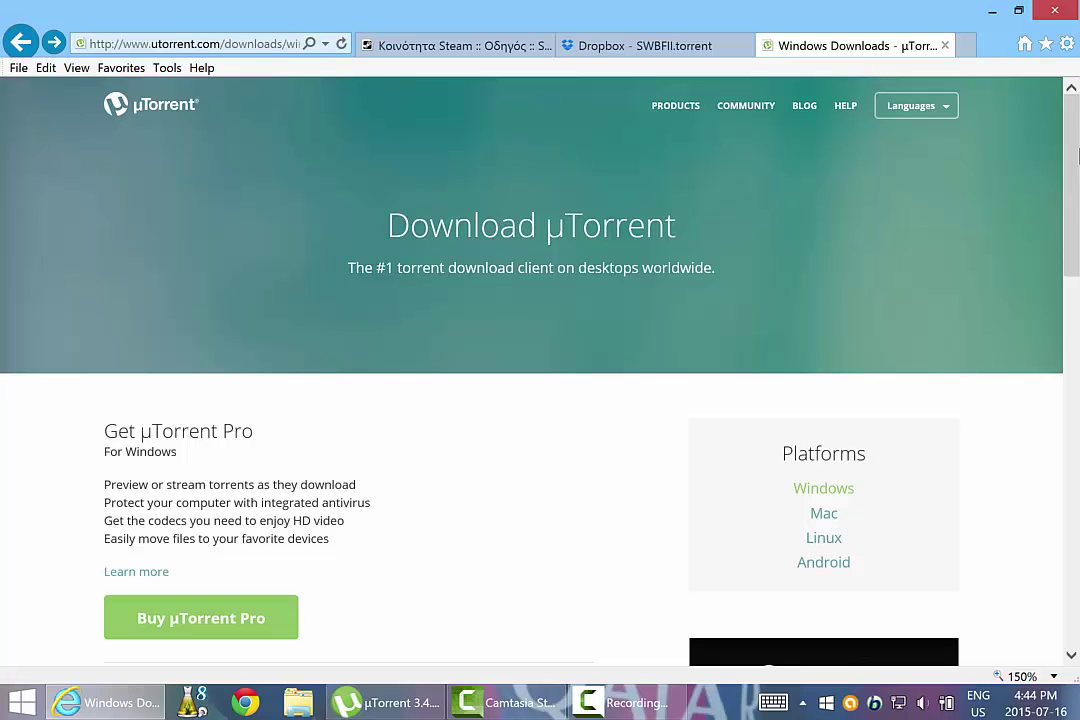
# - Scroll to µTorrent beta and download its uTorrent.exe installer (1.63 MB)
pyautogui.moveTo(1078, 155); pyautogui.dragTo(1076, 425)
pyautogui.moveTo(106, 264); pyautogui.dragTo(230, 264)
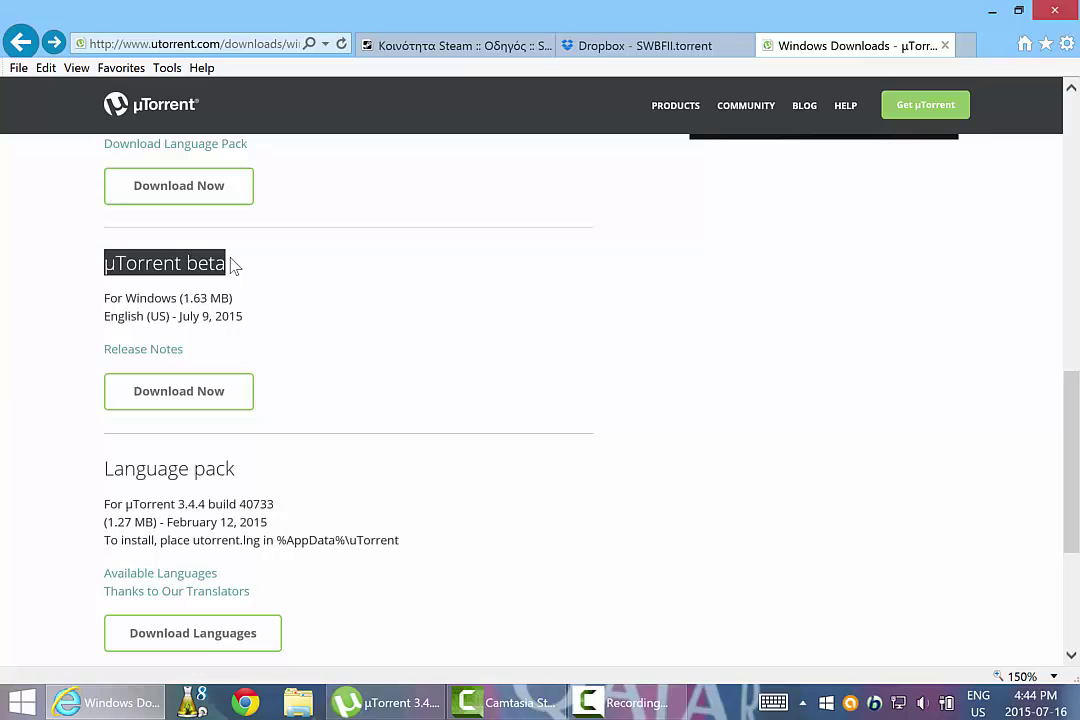
pyautogui.click(257, 309)
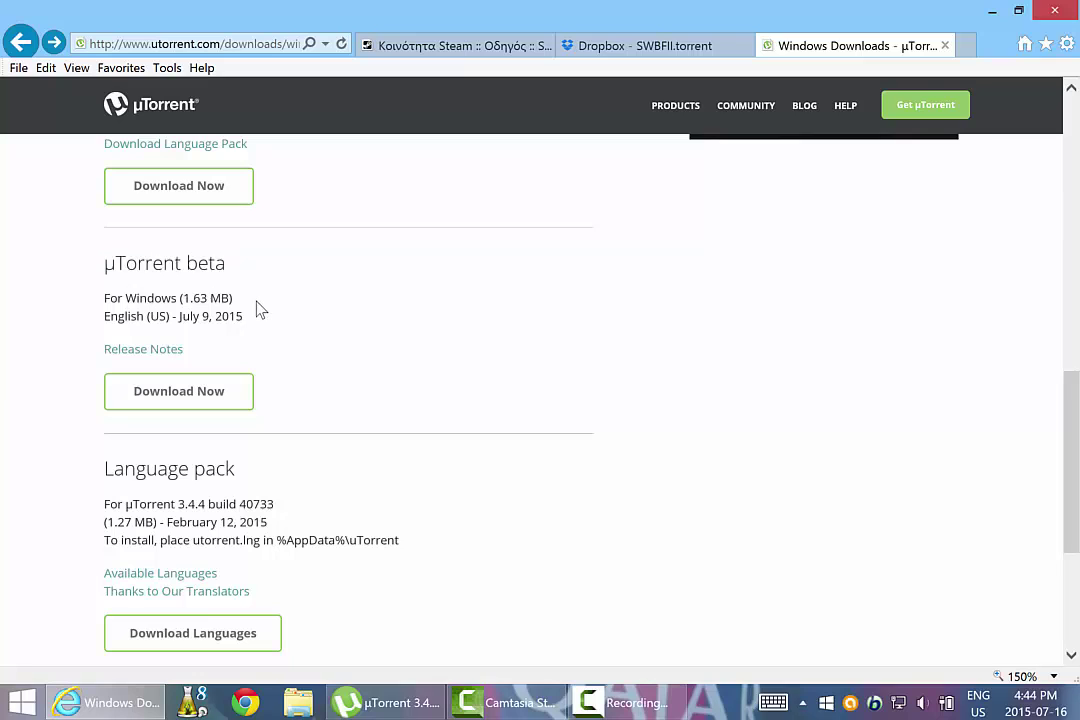
pyautogui.rightClick(205, 410)
pyautogui.click(222, 407)
pyautogui.click(231, 405)
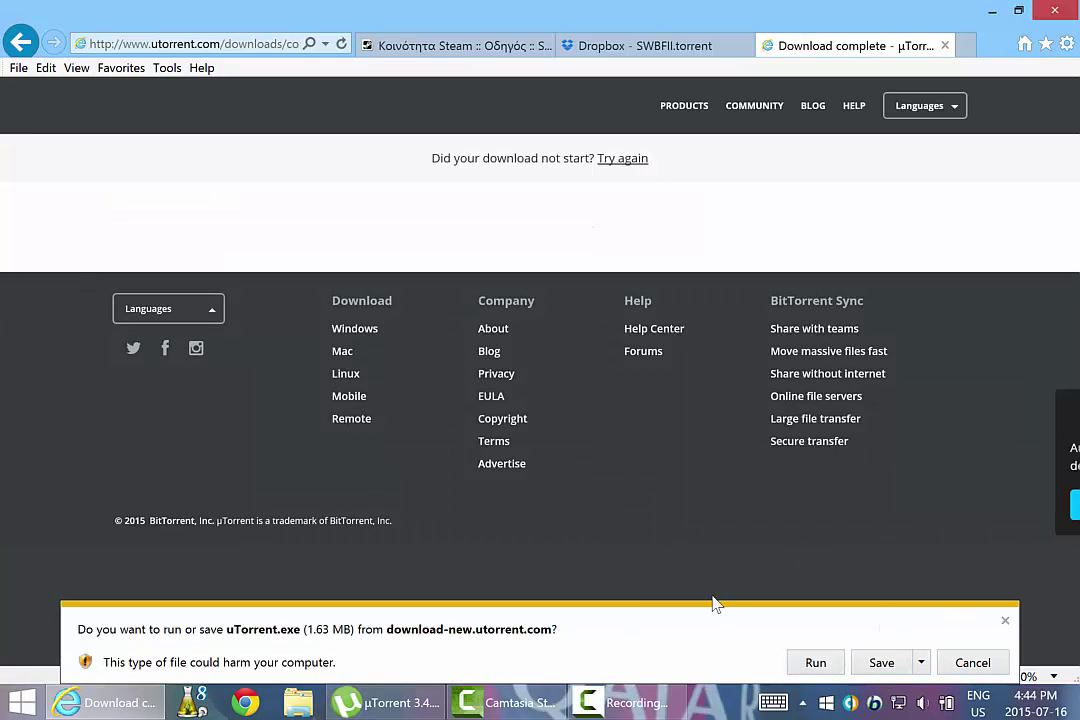
# - Dismiss the uTorrent.exe download prompt and return to the Steam guide page
pyautogui.click(1005, 621)
pyautogui.click(501, 53)
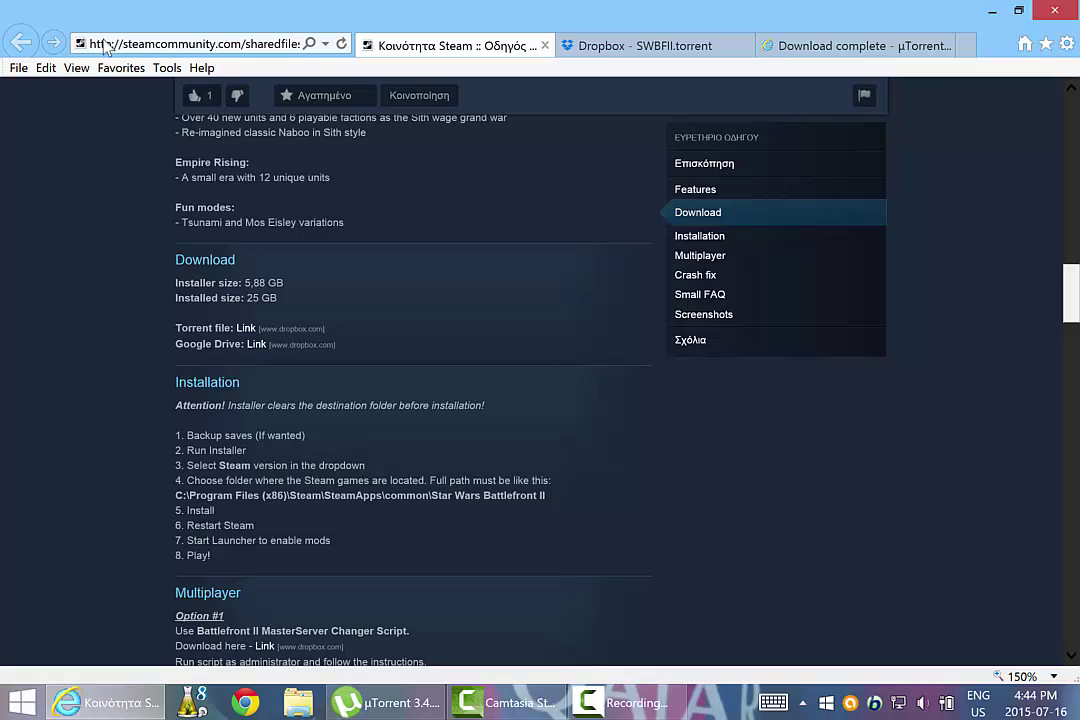
pyautogui.click(139, 42)
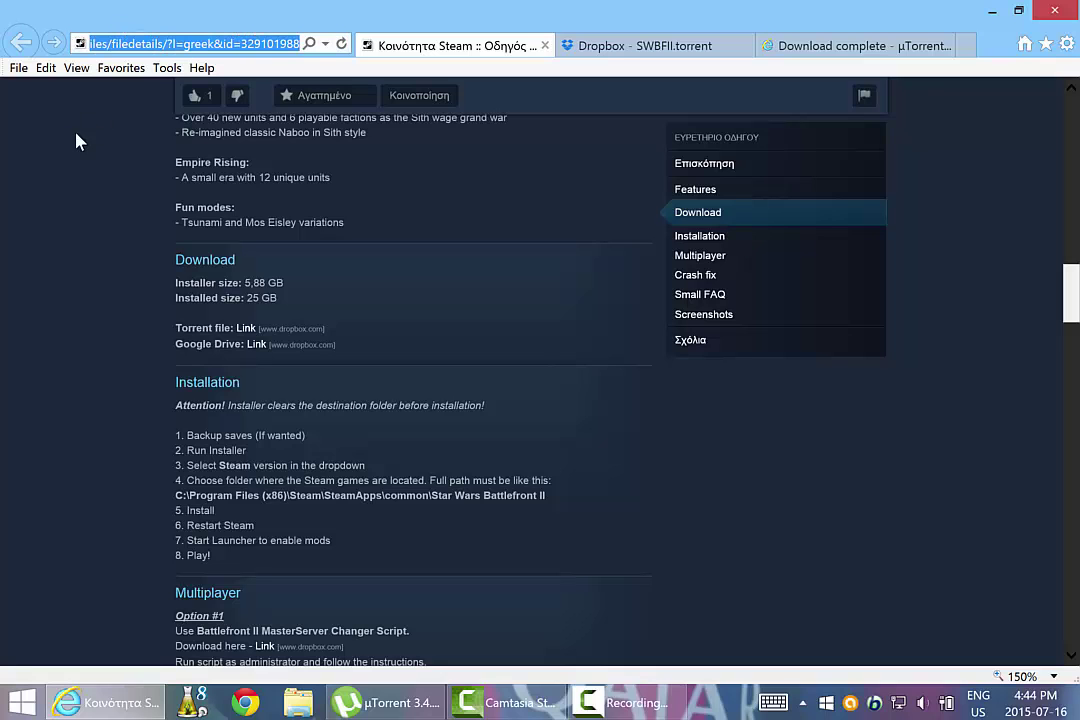
pyautogui.click(100, 286)
# - Find the Download section (5,88 GB installer) and check the Torrent file link's options
pyautogui.scroll(15, 207, 286)
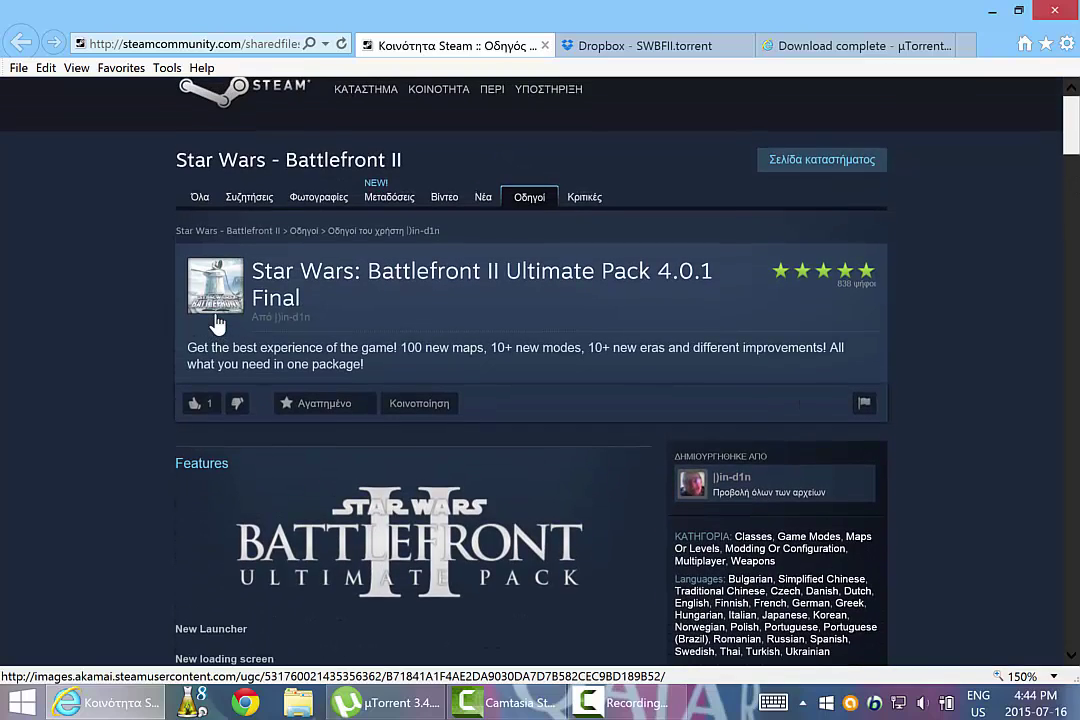
pyautogui.scroll(-2, 125, 373)
pyautogui.scroll(3, 125, 373)
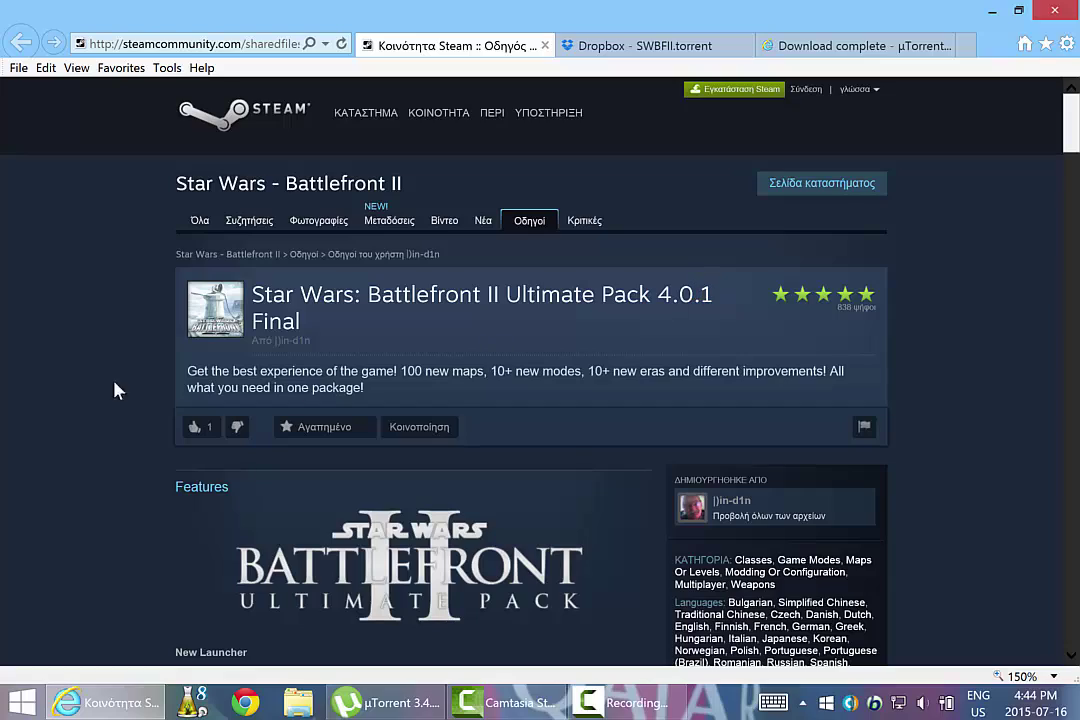
pyautogui.scroll(-3, 63, 388)
pyautogui.scroll(-10, 63, 388)
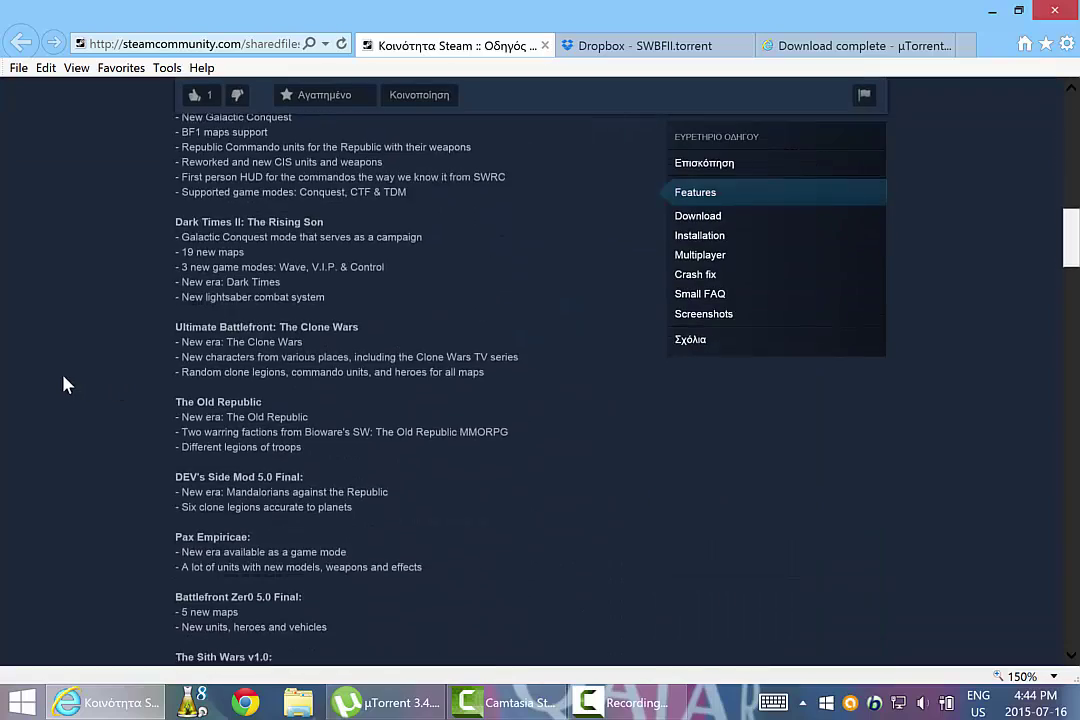
pyautogui.scroll(-5, 60, 378)
pyautogui.scroll(3, 145, 270)
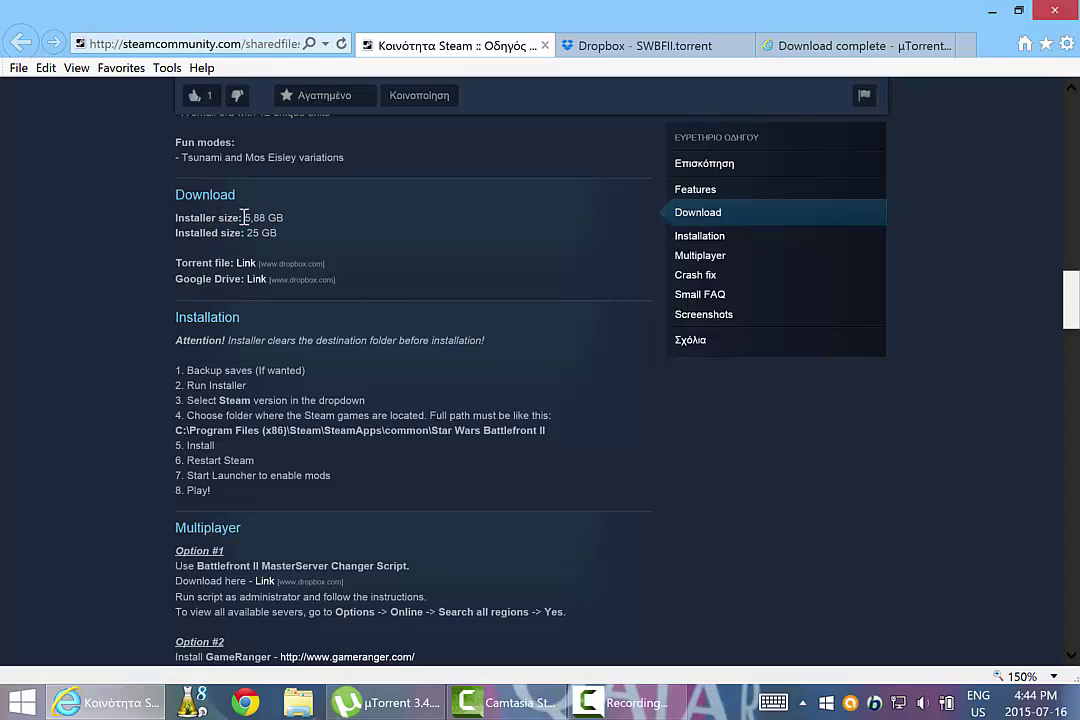
pyautogui.moveTo(243, 217); pyautogui.dragTo(274, 233)
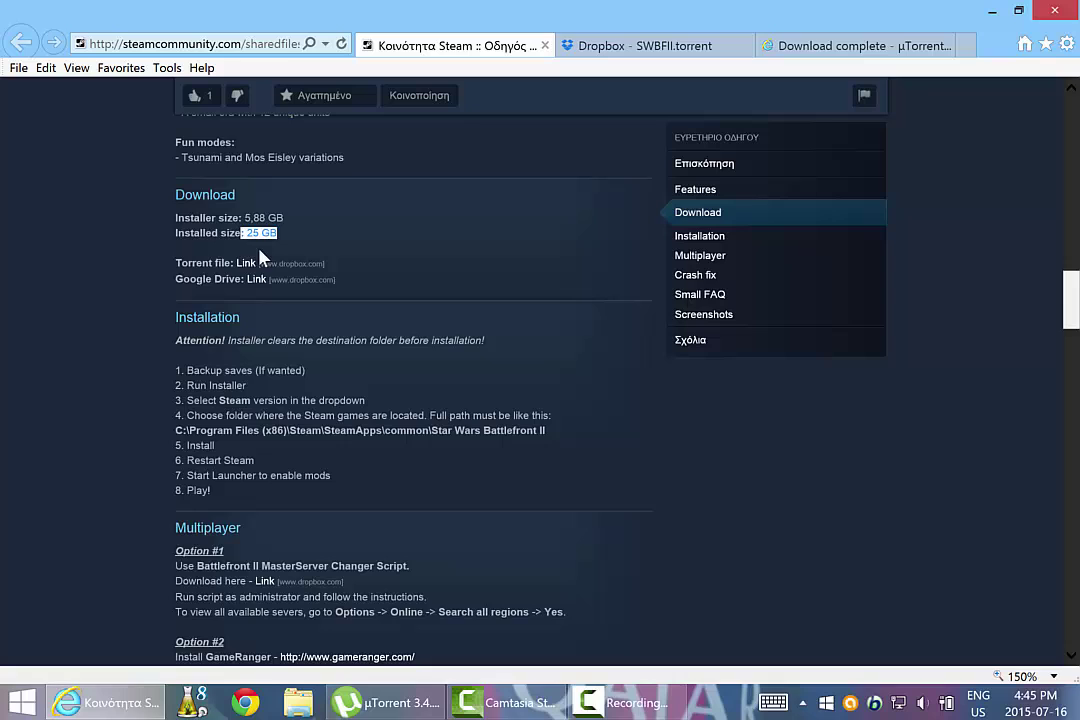
pyautogui.moveTo(176, 263); pyautogui.dragTo(240, 270)
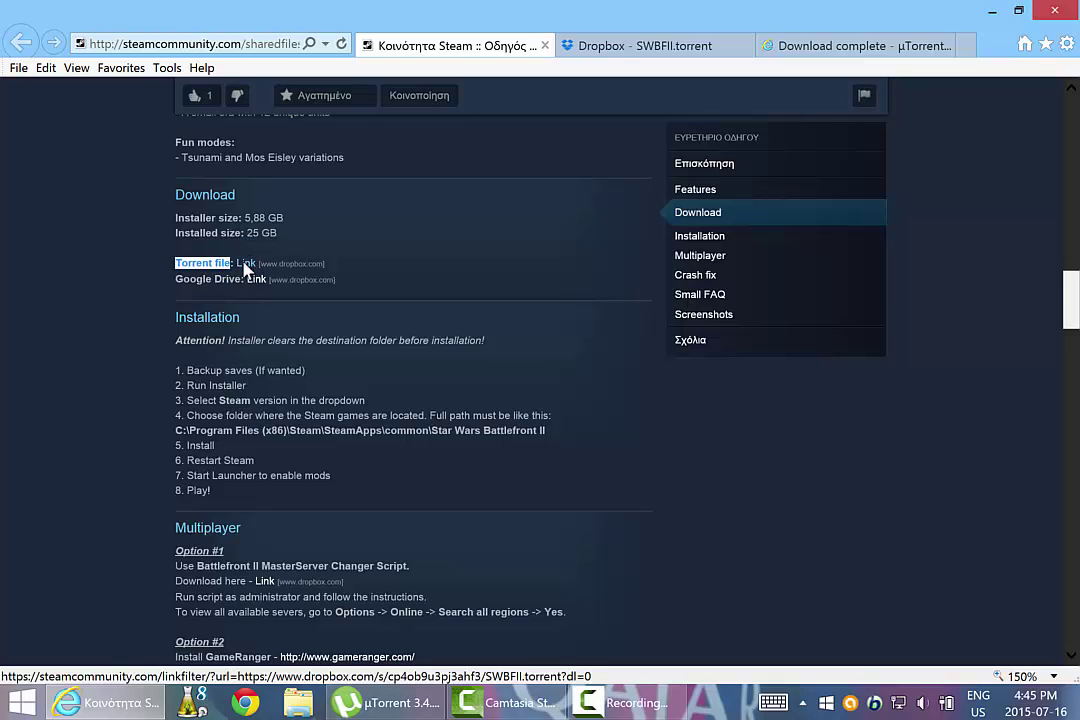
pyautogui.rightClick(246, 266)
pyautogui.click(516, 217)
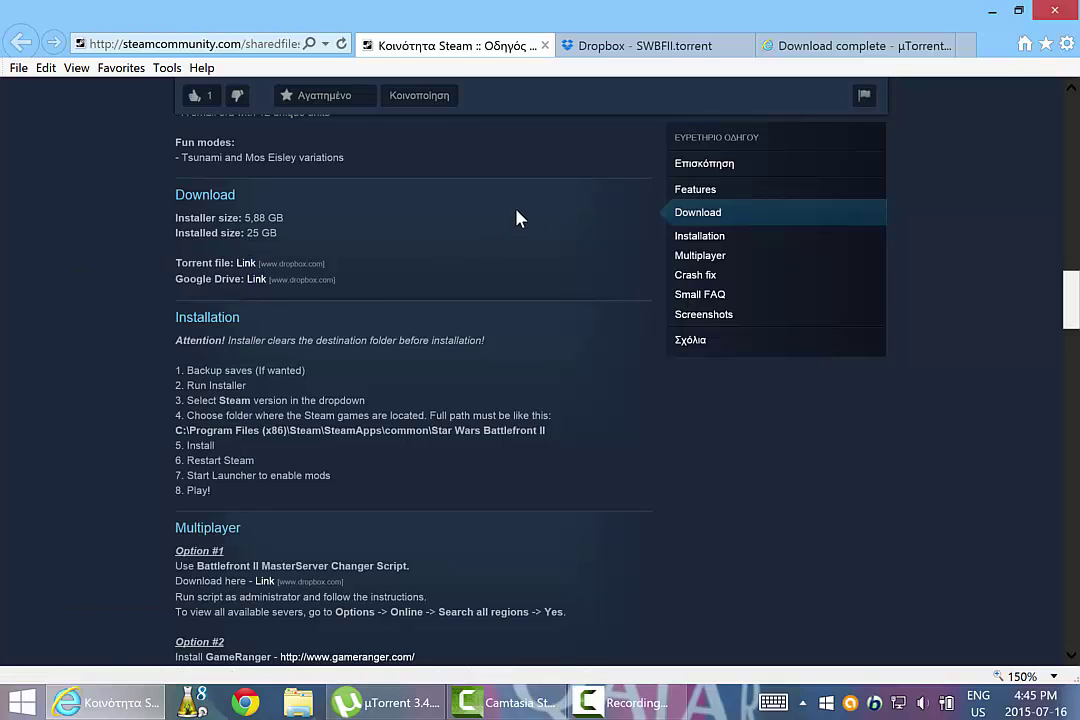
# - Download SWBFII.torrent from Dropbox, skipping account creation
pyautogui.click(646, 46)
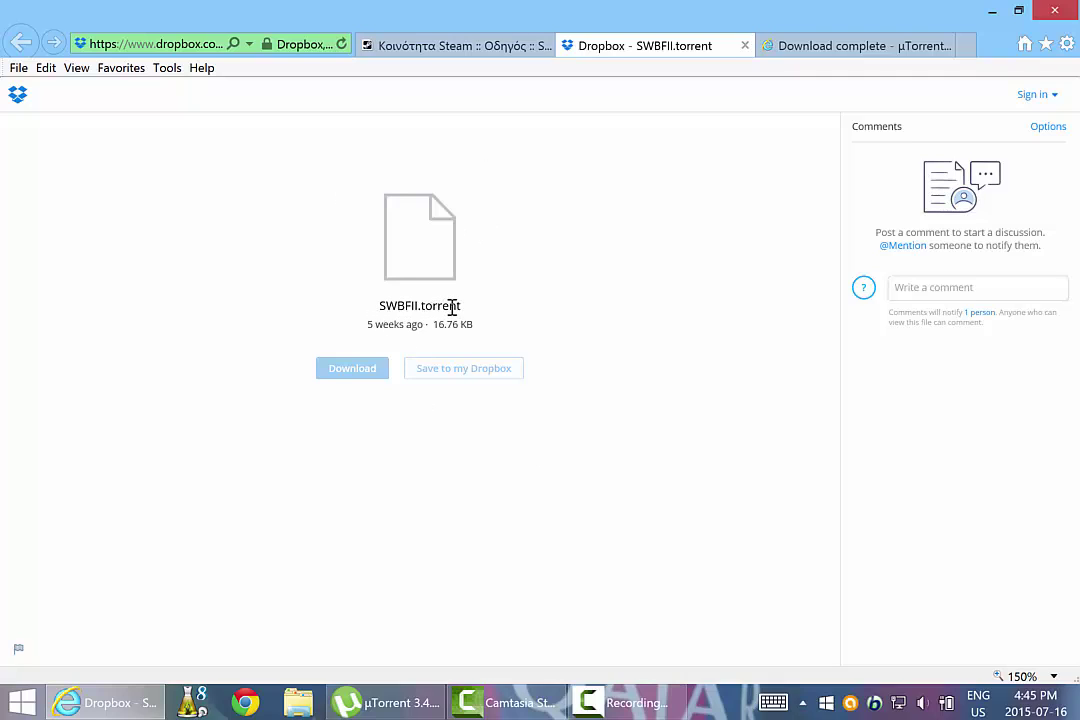
pyautogui.click(350, 369)
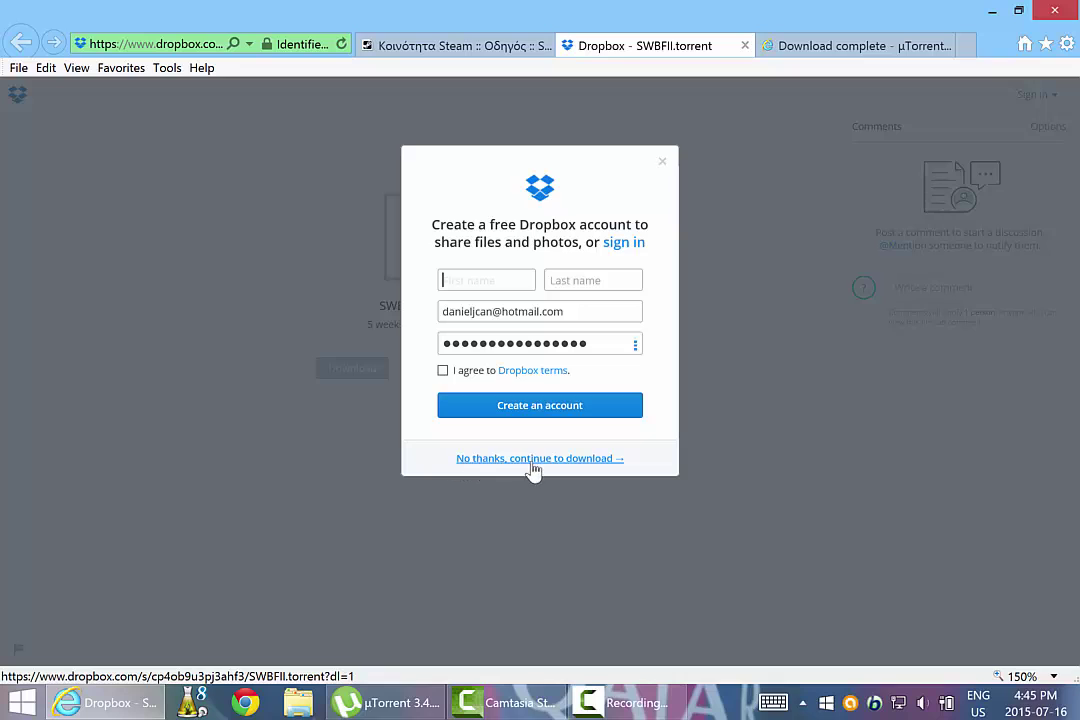
pyautogui.click(578, 459)
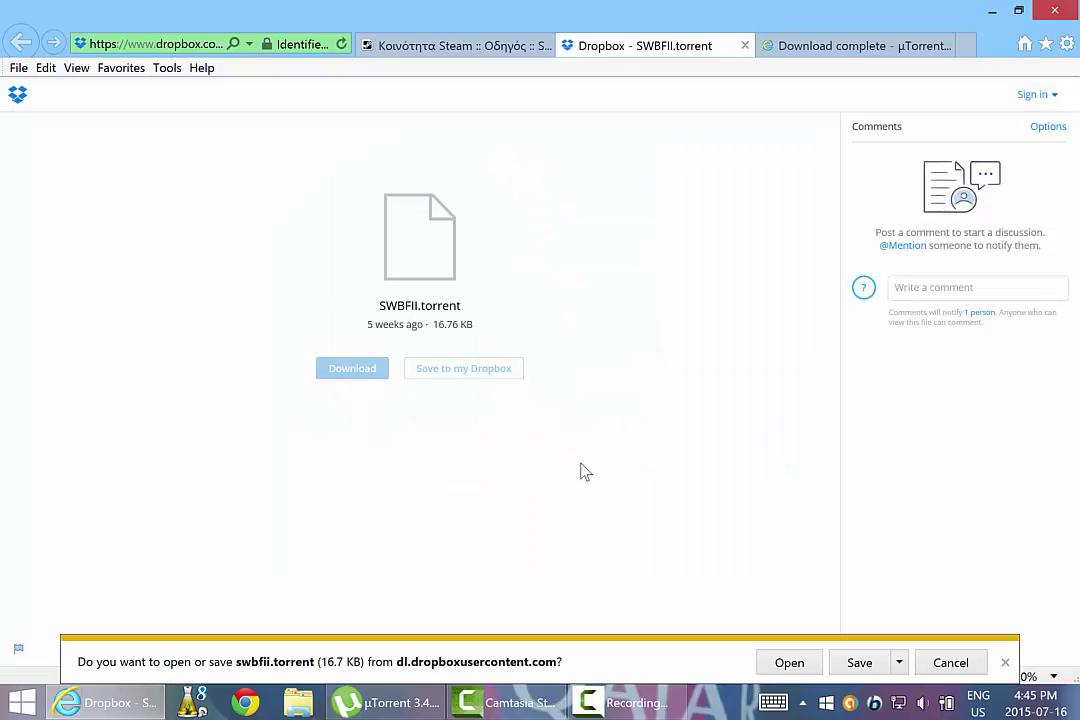
# - Try saving swbfii.torrent to the Desktop via Save as, then cancel and dismiss the prompt
pyautogui.click(899, 662)
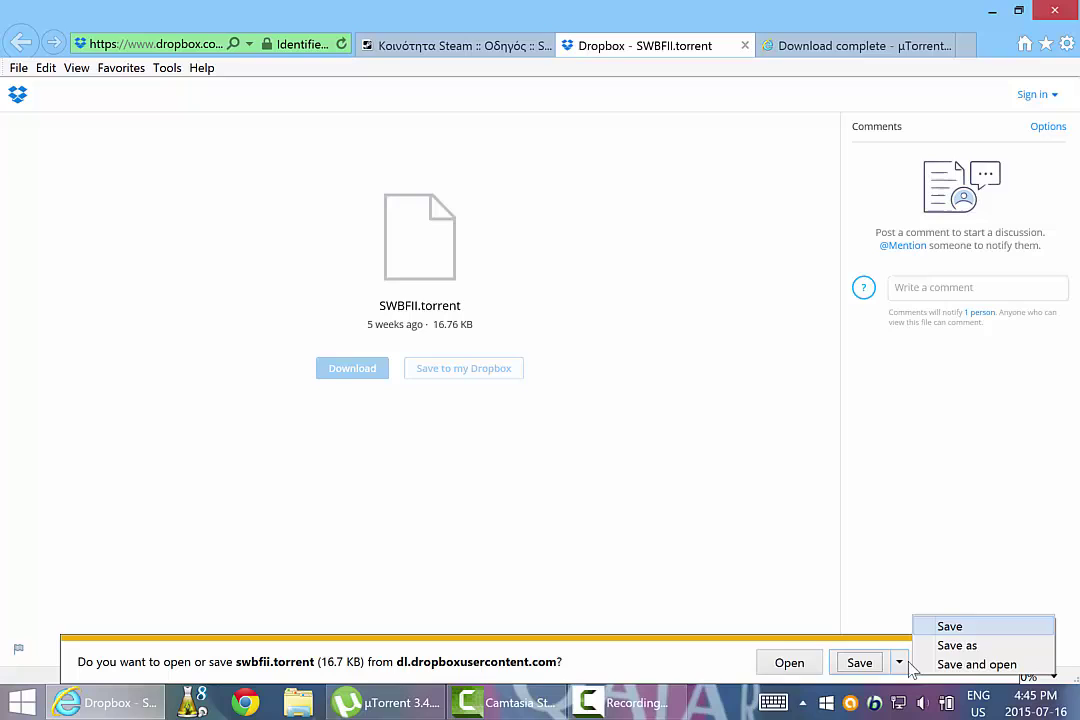
pyautogui.click(955, 645)
pyautogui.scroll(1, 118, 190)
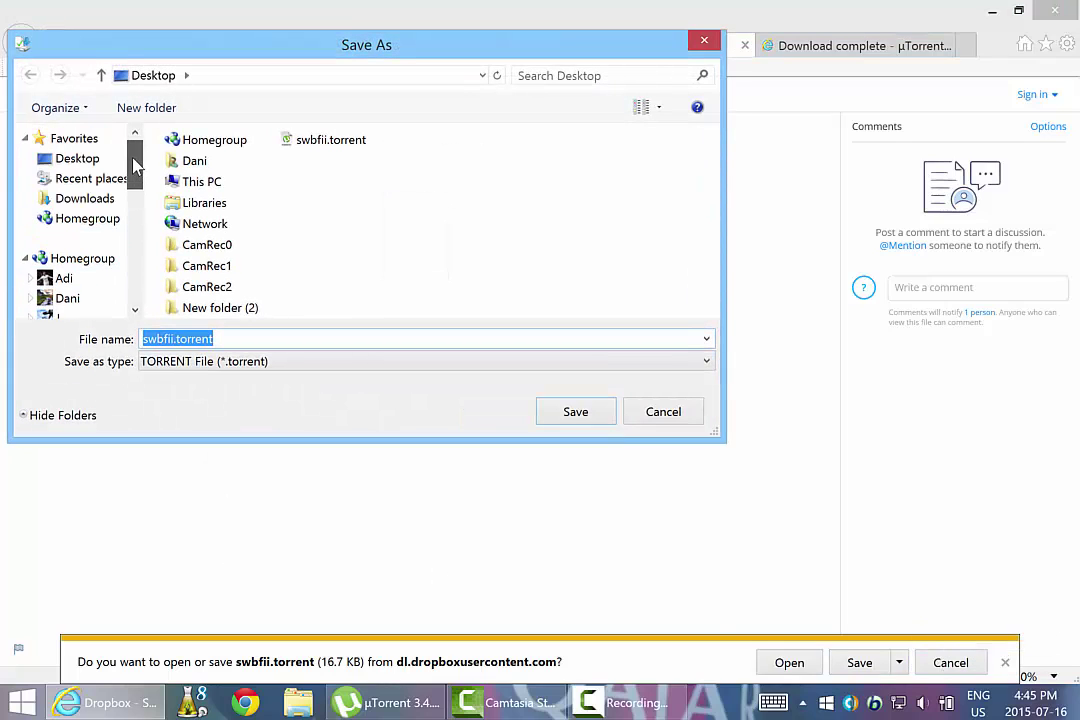
pyautogui.click(115, 158)
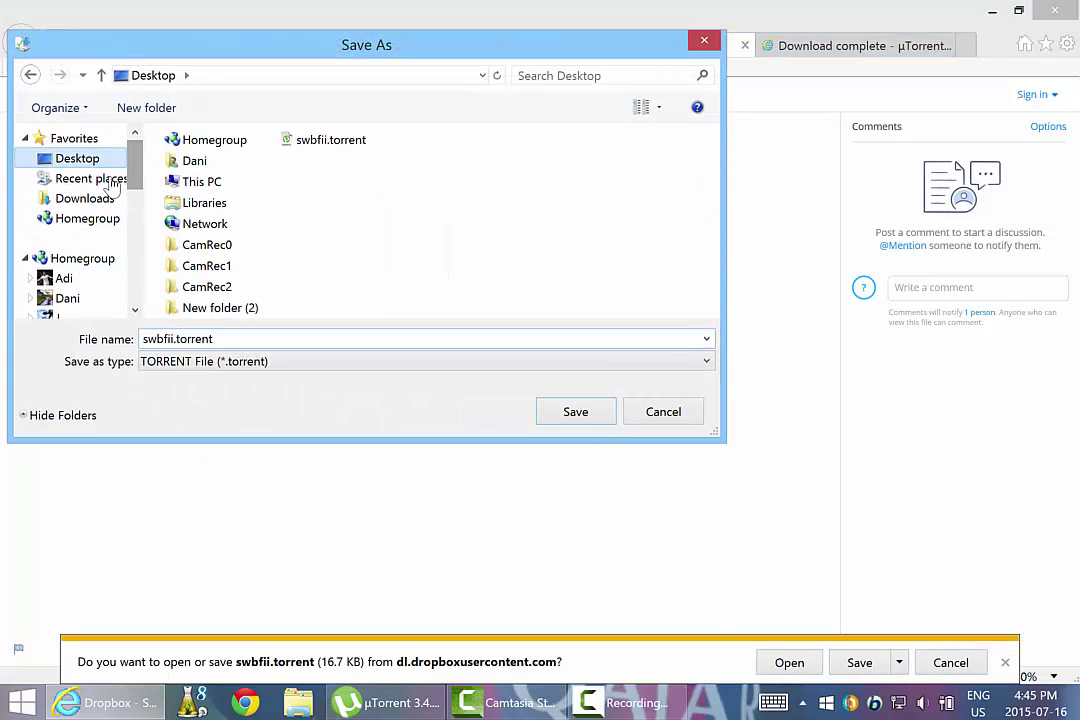
pyautogui.click(681, 423)
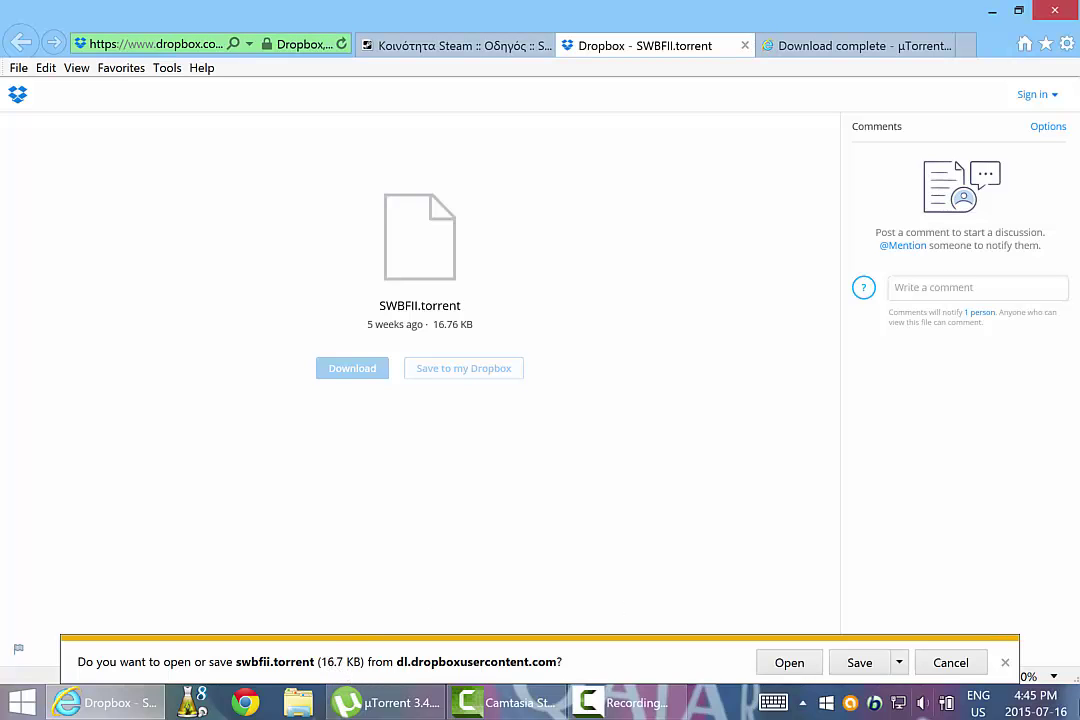
pyautogui.click(1005, 662)
# - Add swbfii.torrent from the Desktop to uTorrent via File > Add Torrent
pyautogui.press('super+d')
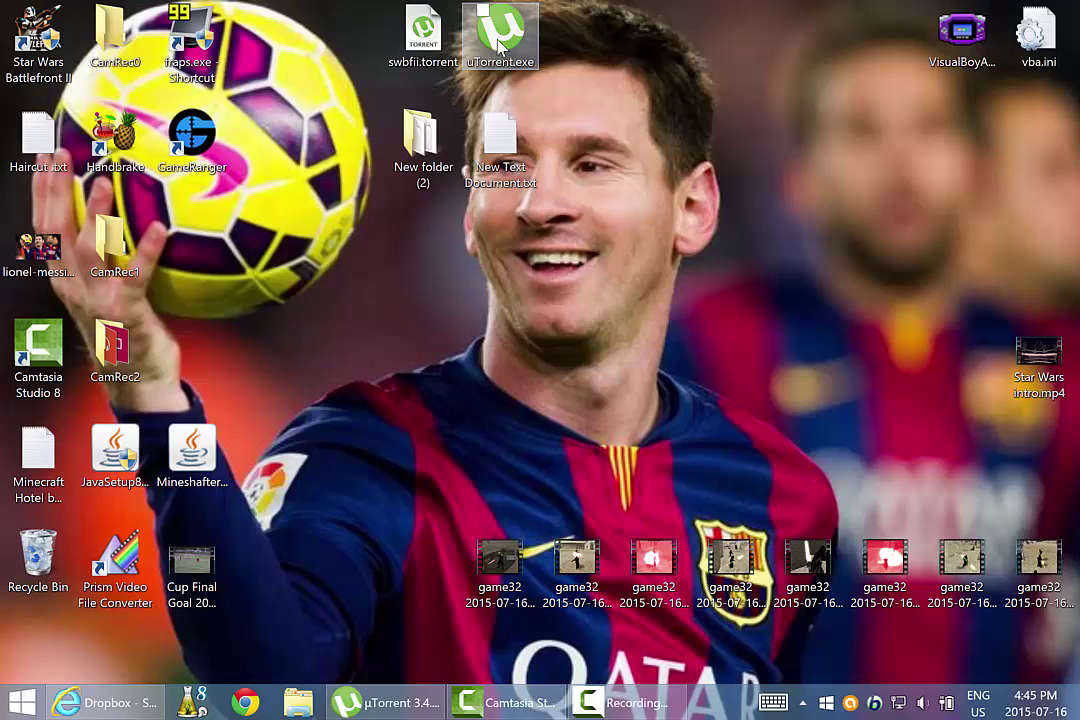
pyautogui.click(385, 702)
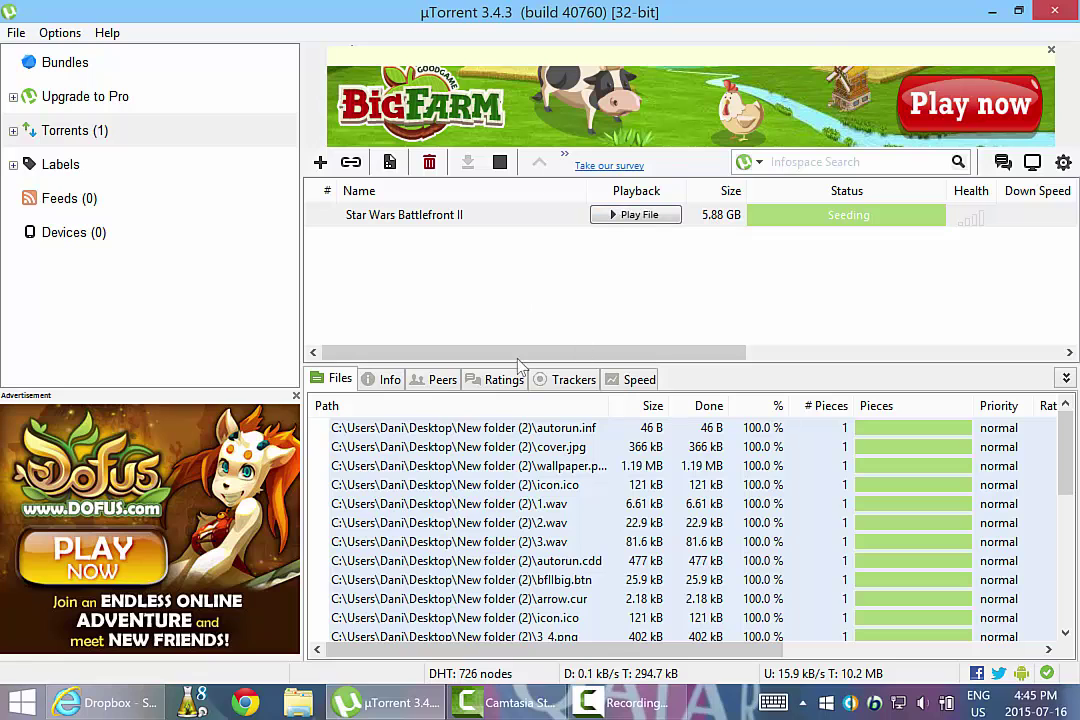
pyautogui.click(17, 33)
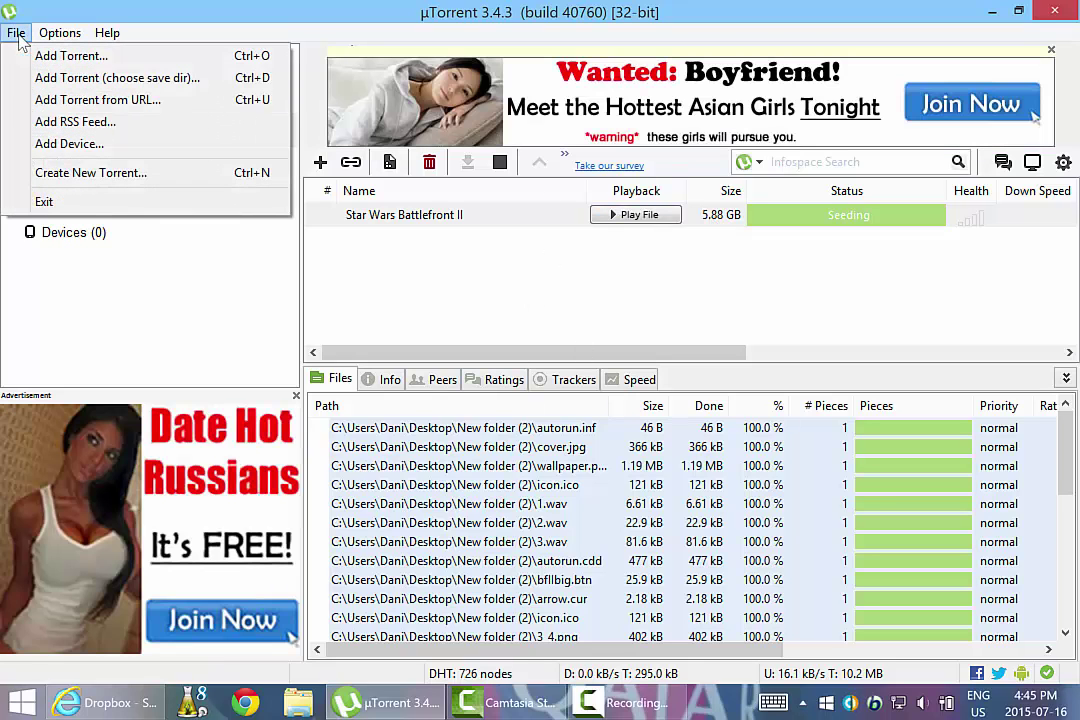
pyautogui.click(42, 53)
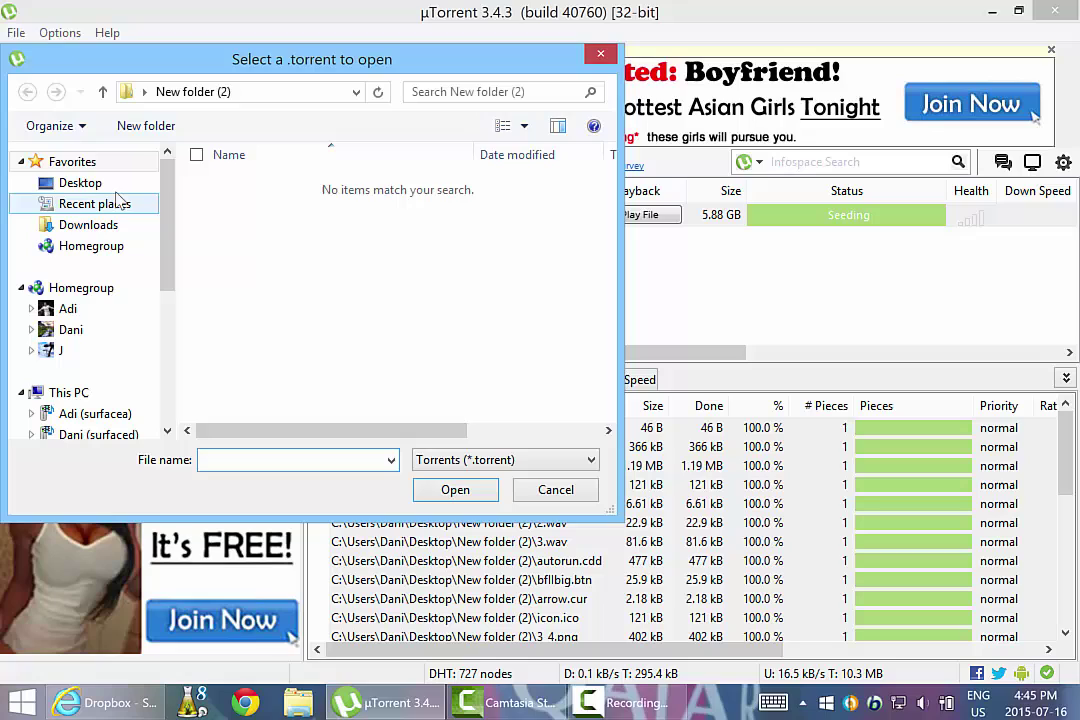
pyautogui.click(108, 183)
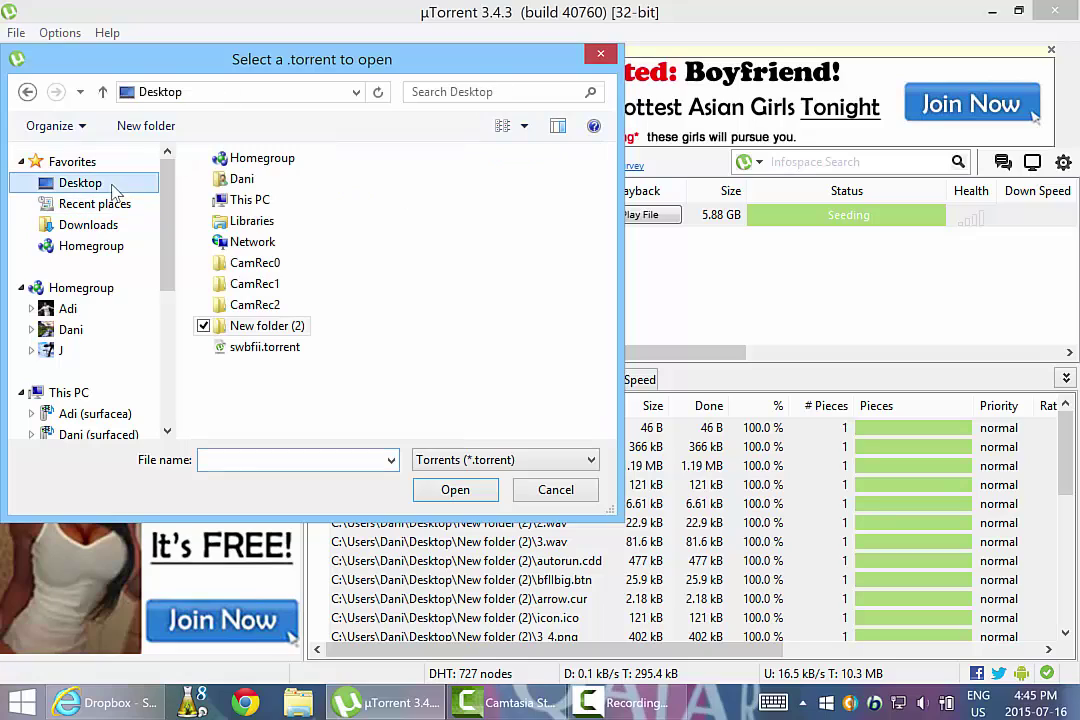
pyautogui.click(262, 347)
pyautogui.click(475, 495)
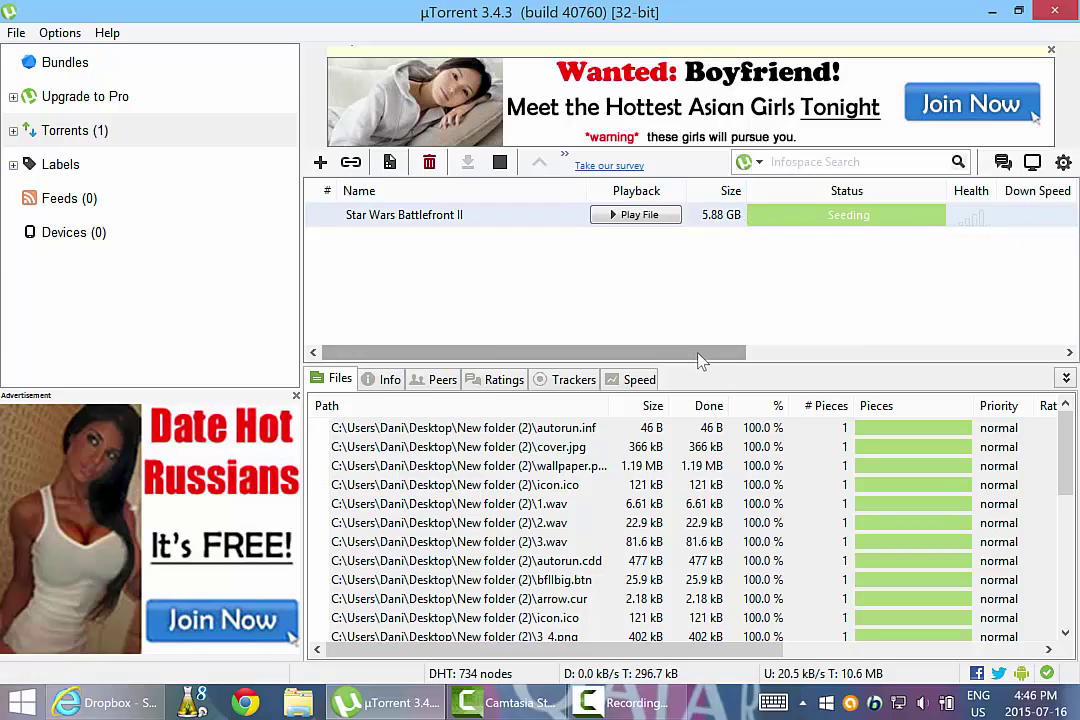
# - Sort the Files list, abandon a relocation to New folder (2), and open the containing folder
pyautogui.moveTo(700, 360); pyautogui.dragTo(668, 330)
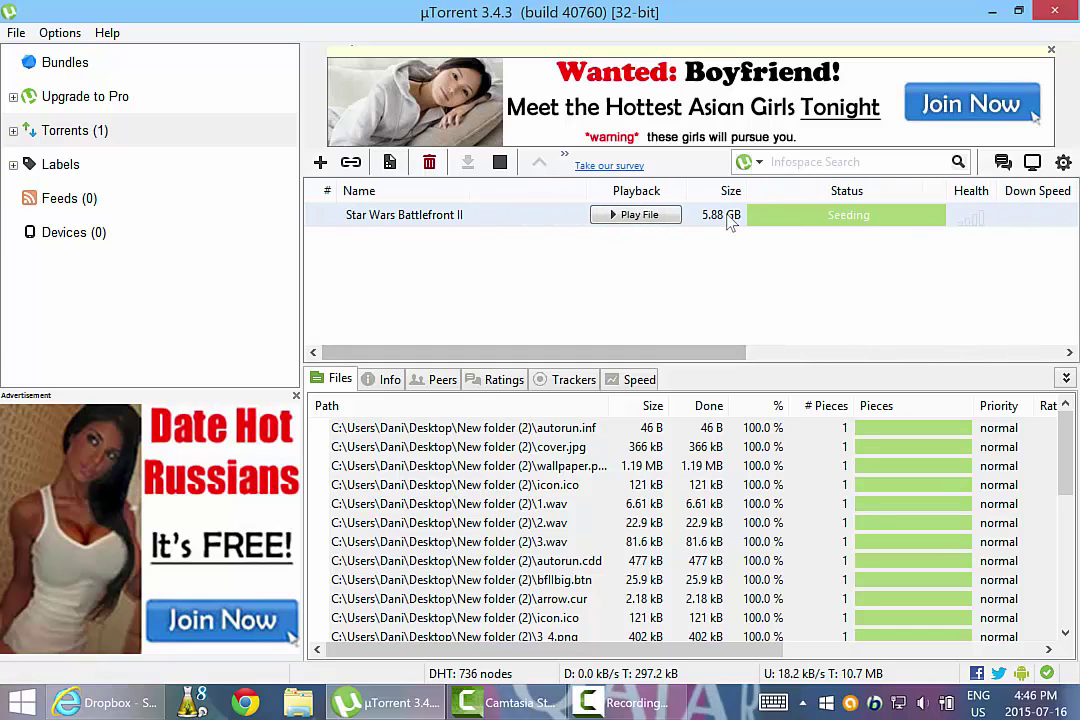
pyautogui.moveTo(1066, 465); pyautogui.dragTo(1066, 620)
pyautogui.click(826, 406)
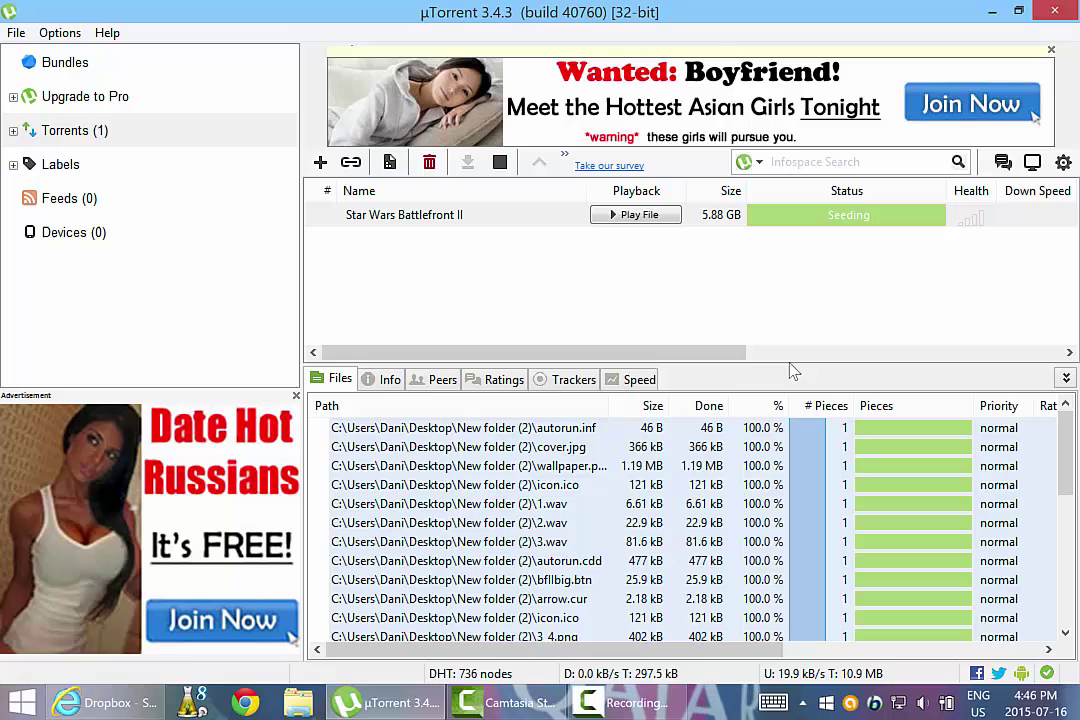
pyautogui.rightClick(775, 498)
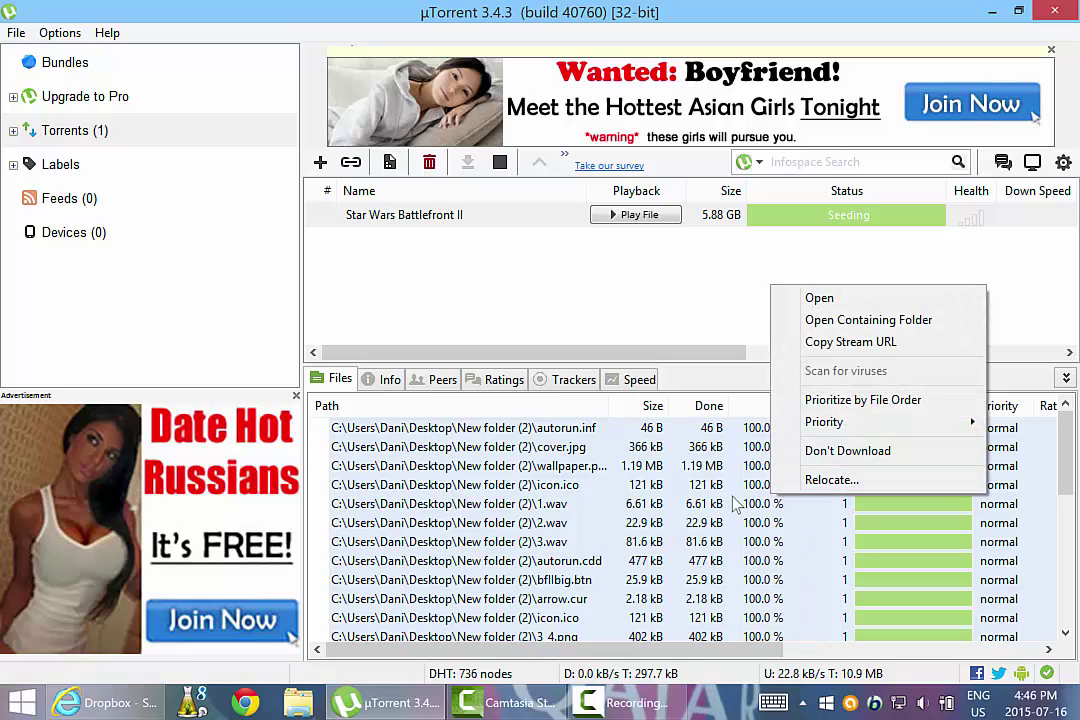
pyautogui.click(832, 482)
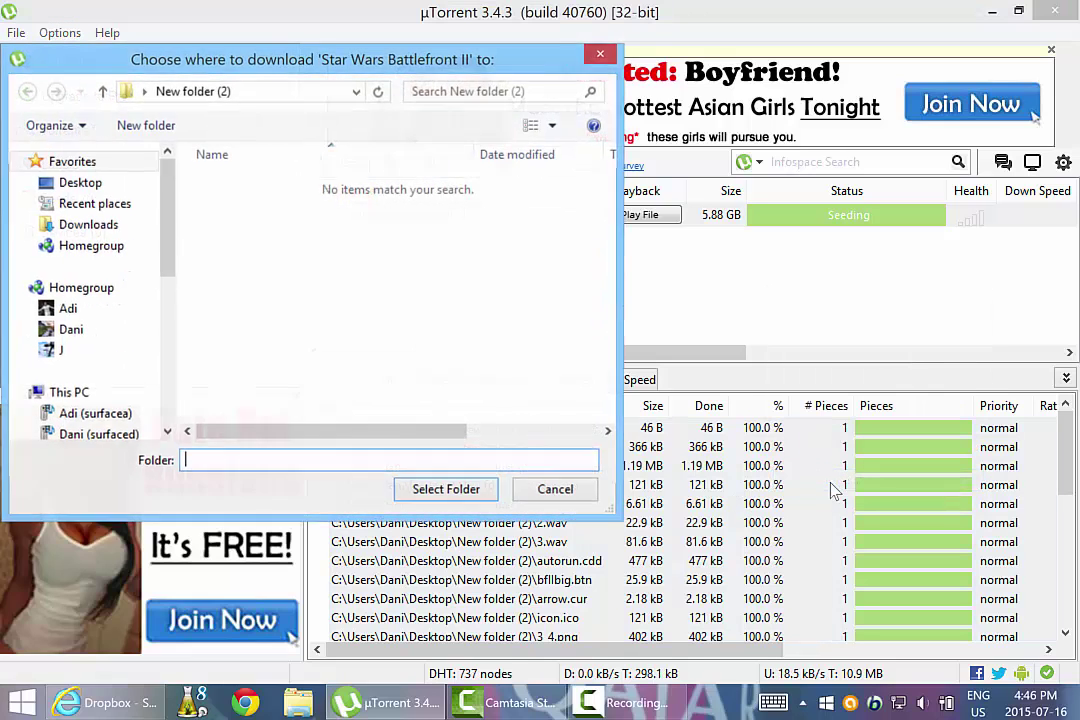
pyautogui.click(125, 184)
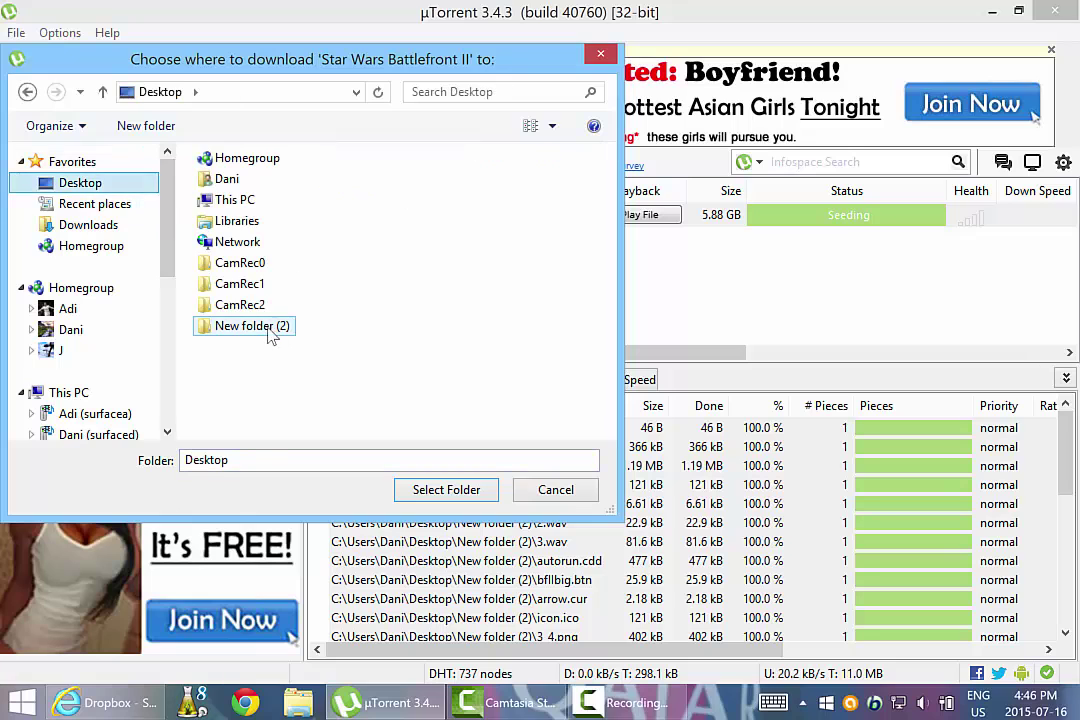
pyautogui.click(264, 330)
pyautogui.click(584, 503)
pyautogui.rightClick(682, 505)
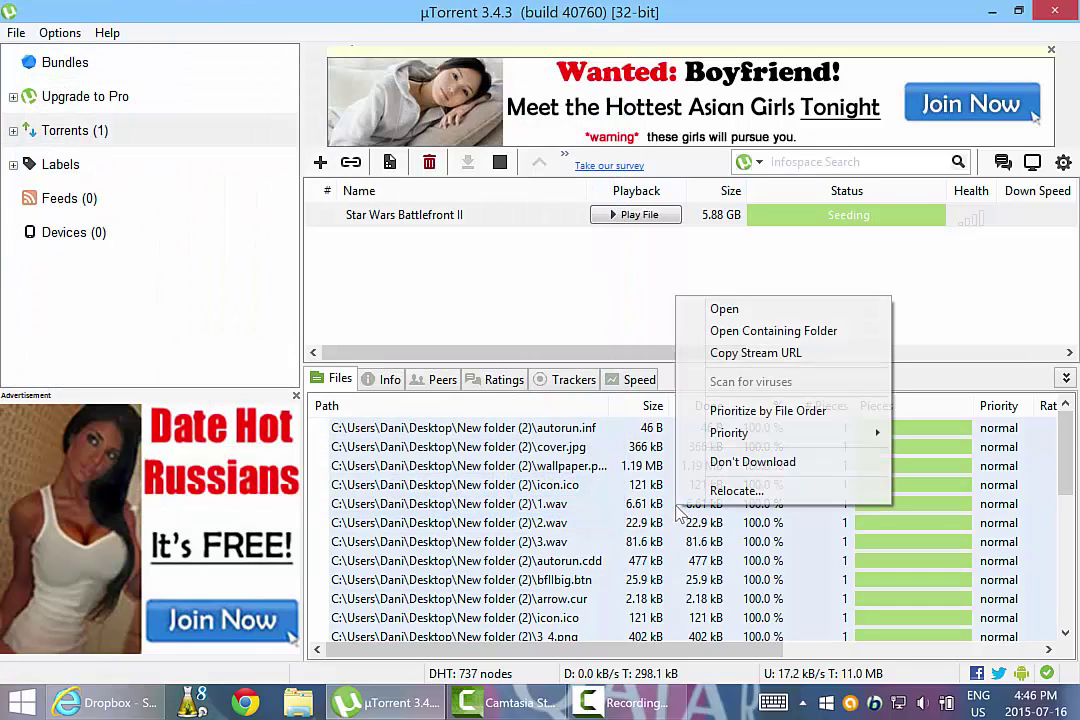
pyautogui.click(770, 331)
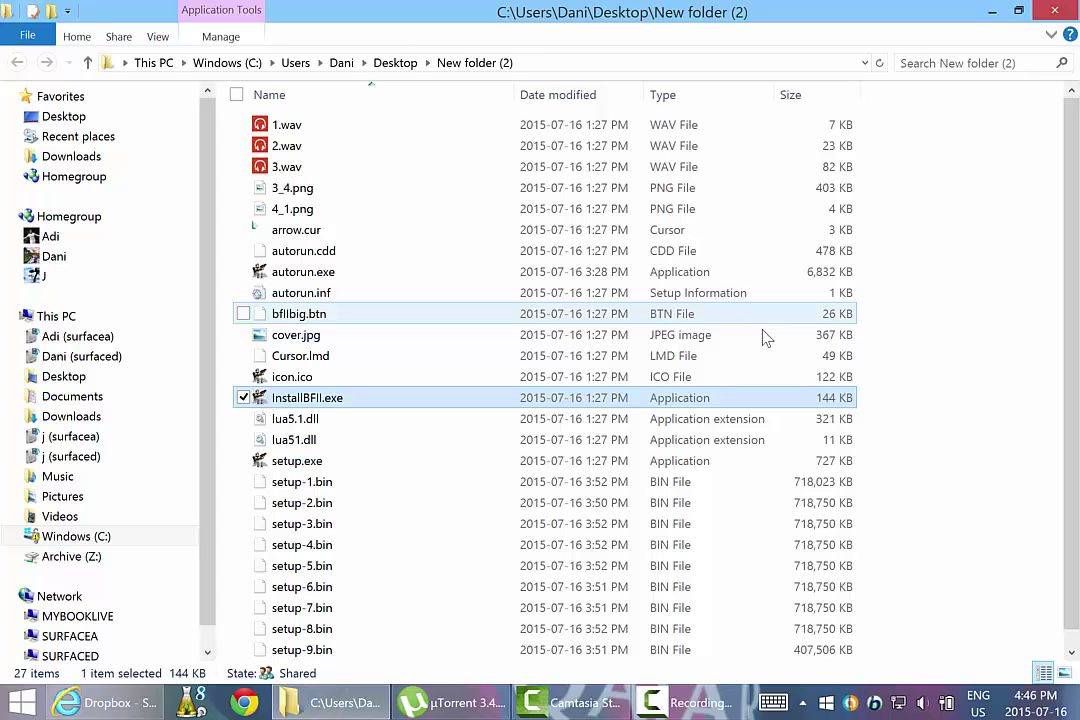
# - Run setup.exe from the game files in New folder (2)
pyautogui.click(872, 262)
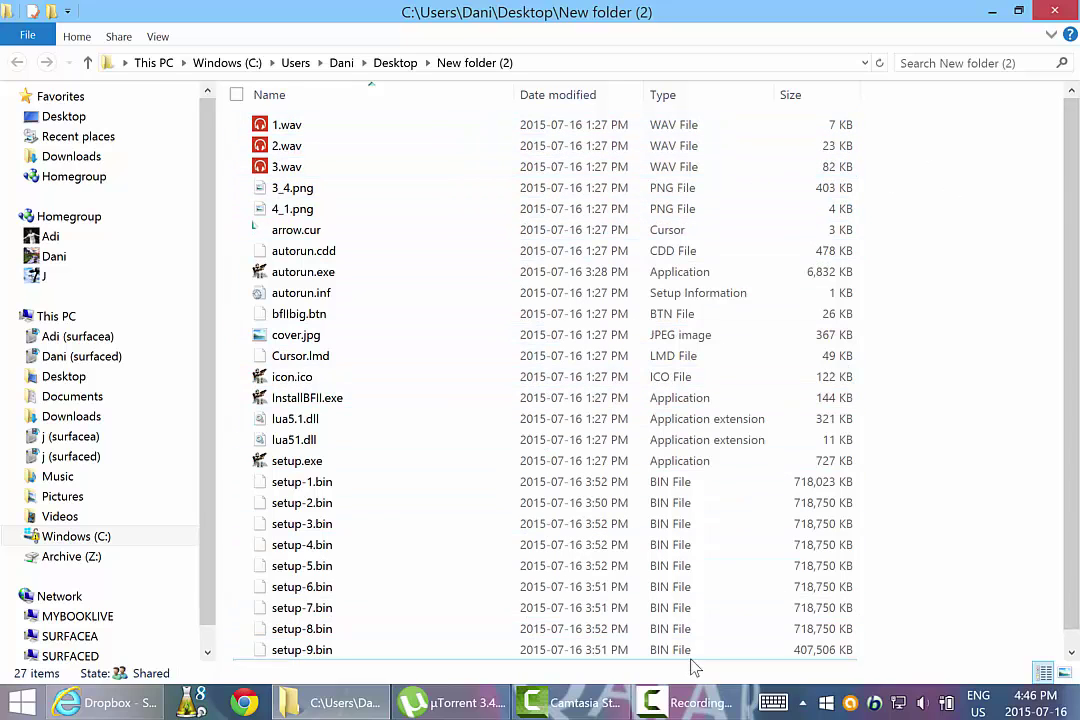
pyautogui.scroll(-1, 1077, 442)
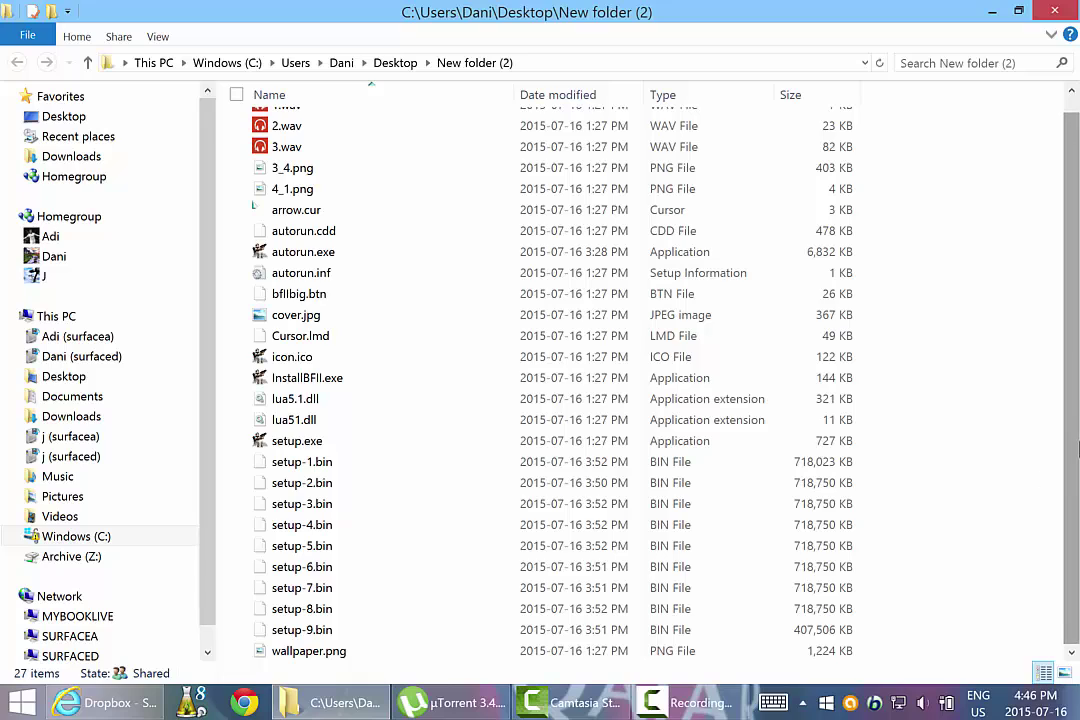
pyautogui.scroll(1, 1077, 370)
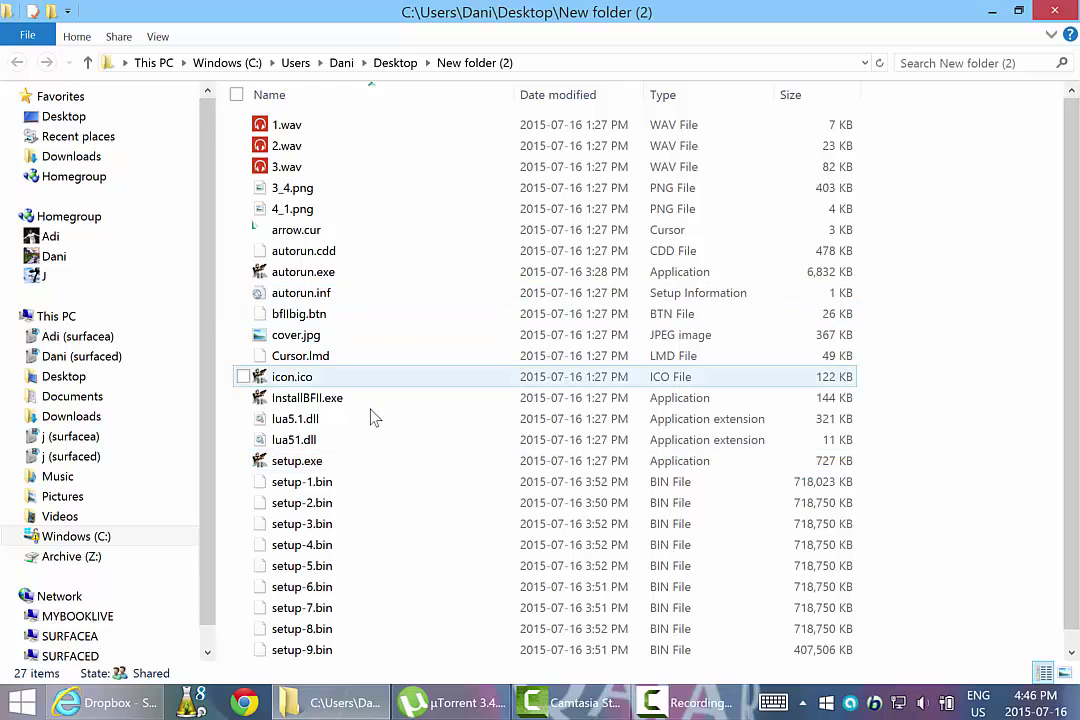
pyautogui.click(370, 465)
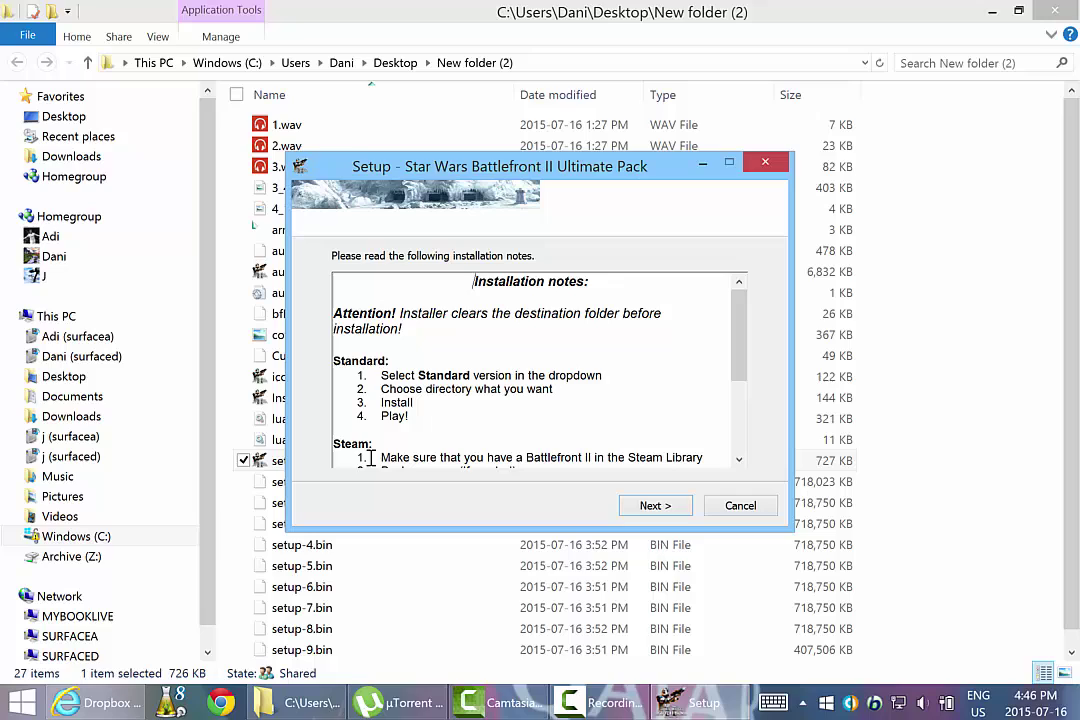
# - Pass the installation notes, keep Standard as the game version, and reach the install folder page
pyautogui.moveTo(476, 282); pyautogui.dragTo(568, 289)
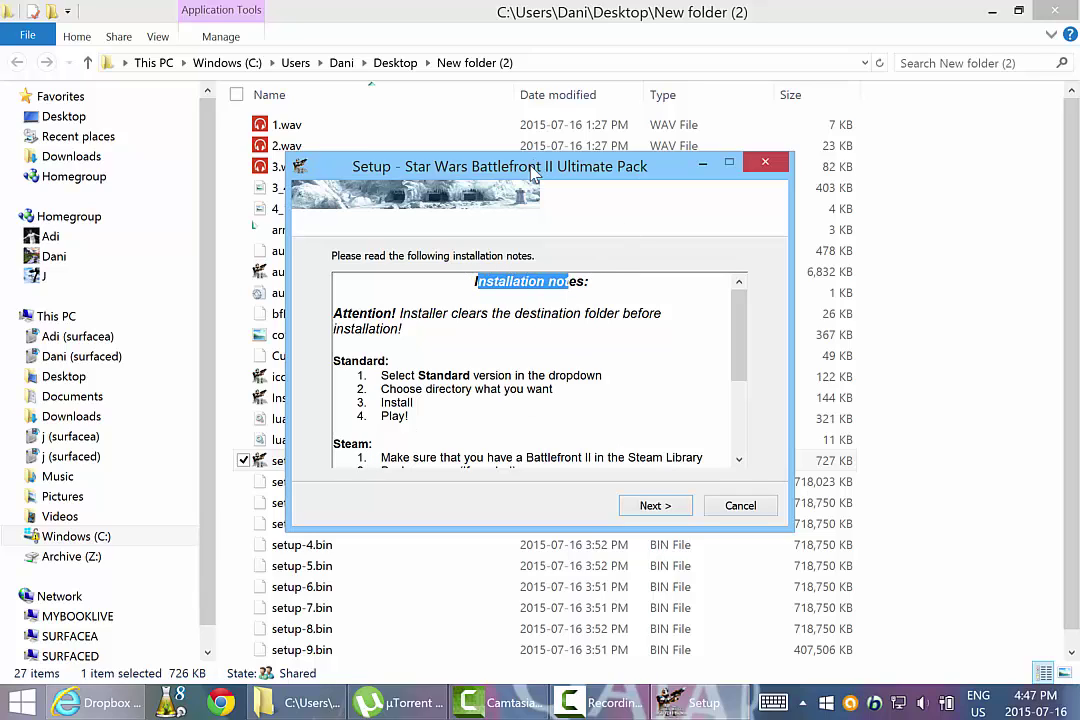
pyautogui.click(615, 313)
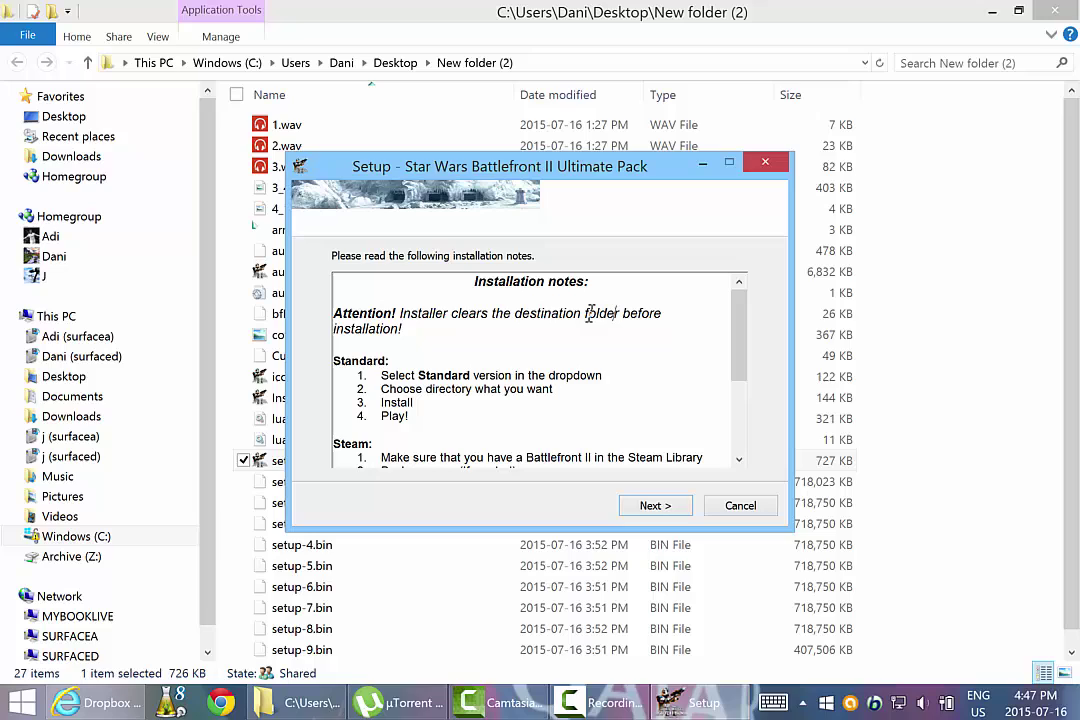
pyautogui.click(655, 507)
pyautogui.click(655, 506)
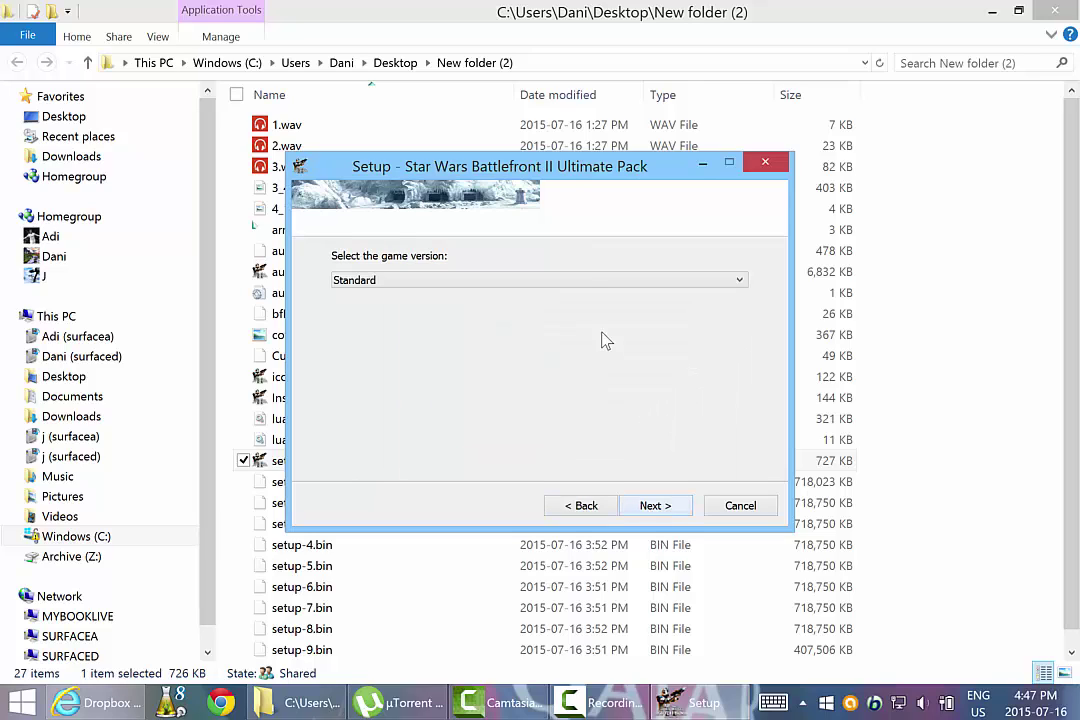
pyautogui.click(590, 282)
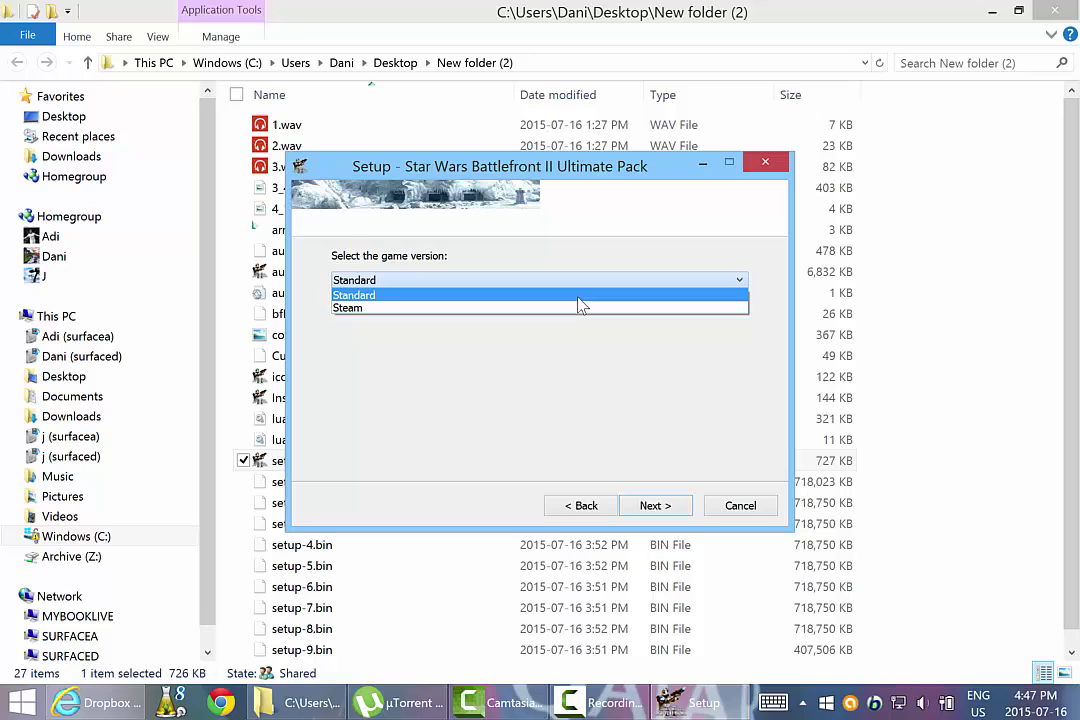
pyautogui.click(580, 298)
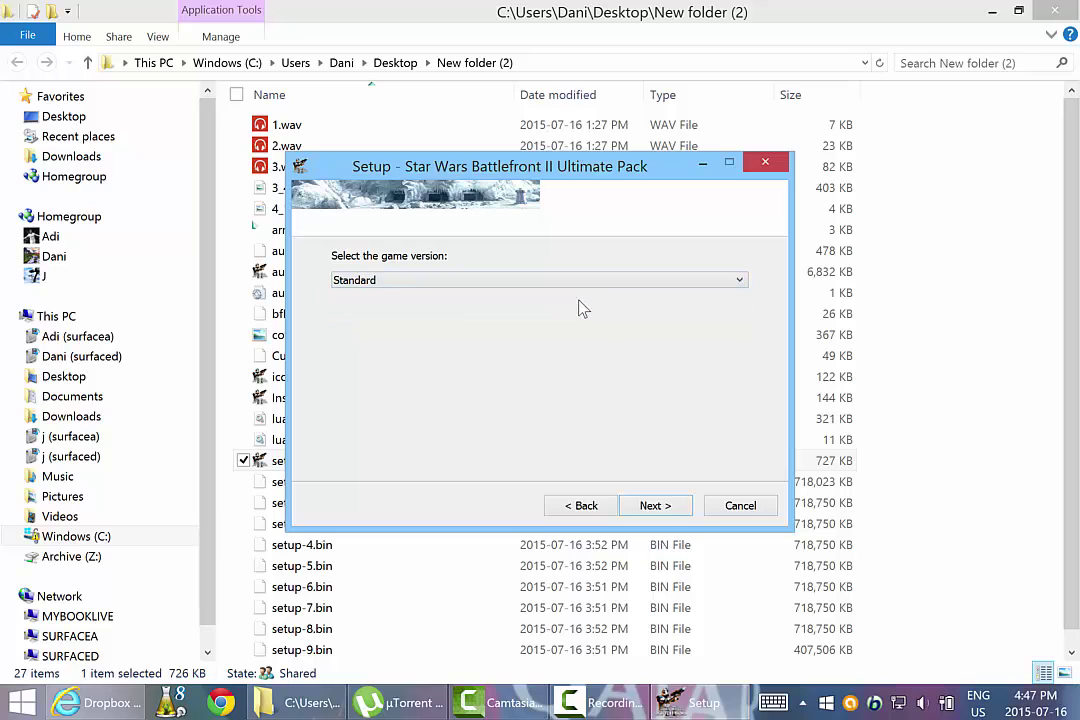
pyautogui.click(658, 506)
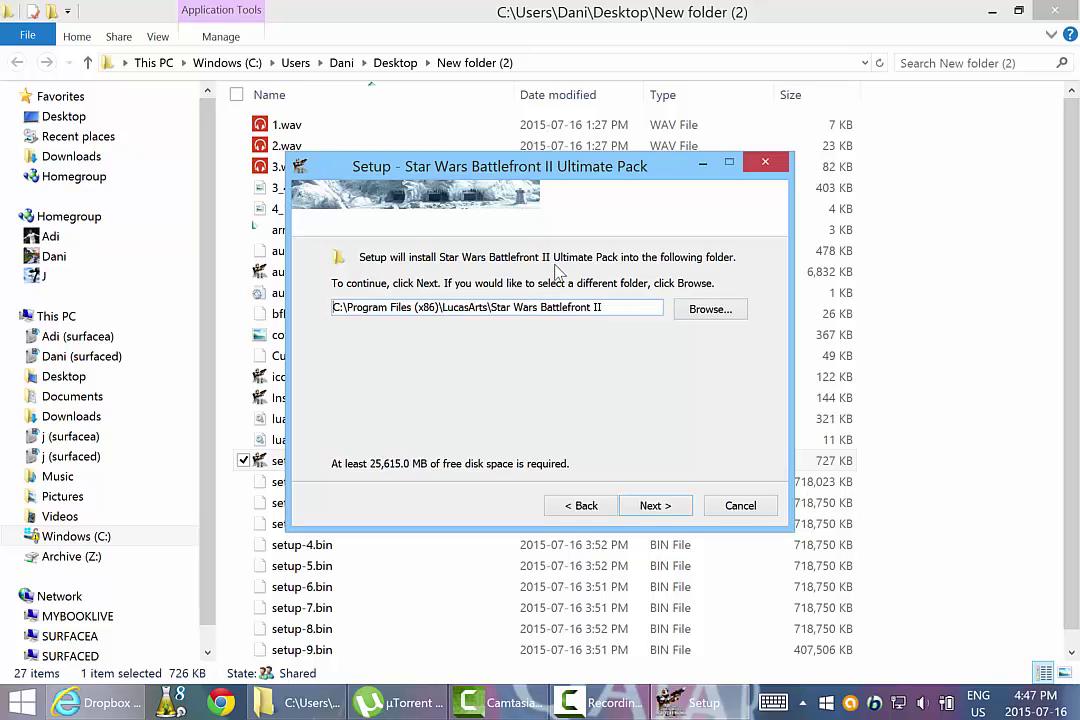
# - Choose C:\Star Wars Battlefront II as the install folder and continue
pyautogui.click(710, 310)
pyautogui.scroll(5, 698, 310)
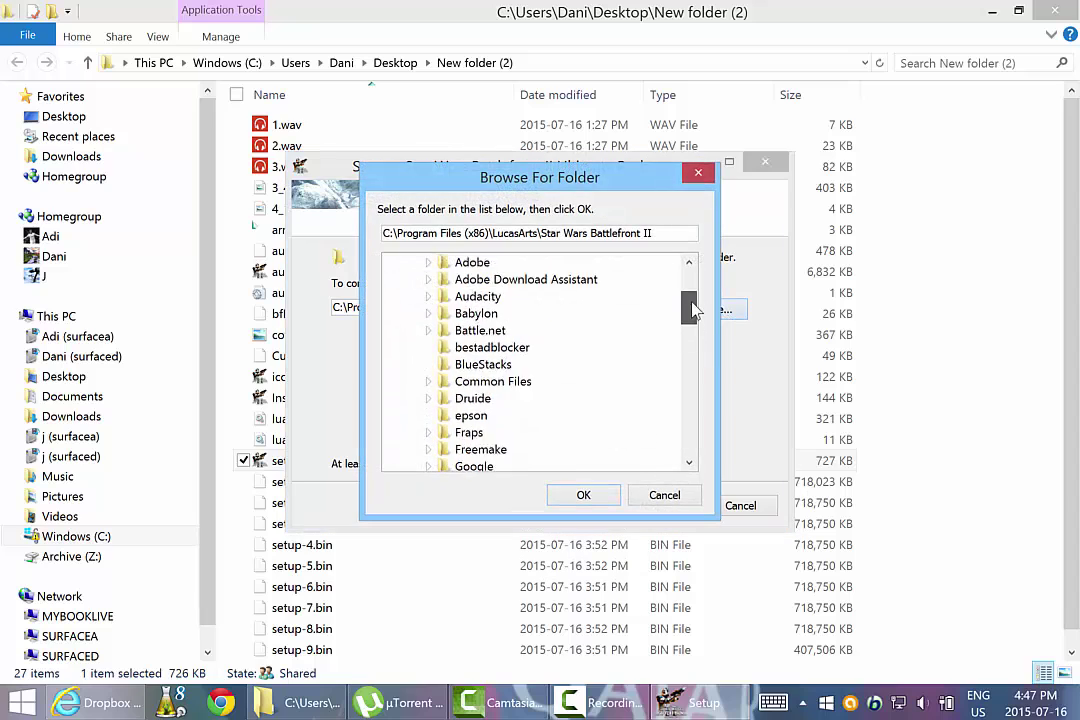
pyautogui.click(450, 262)
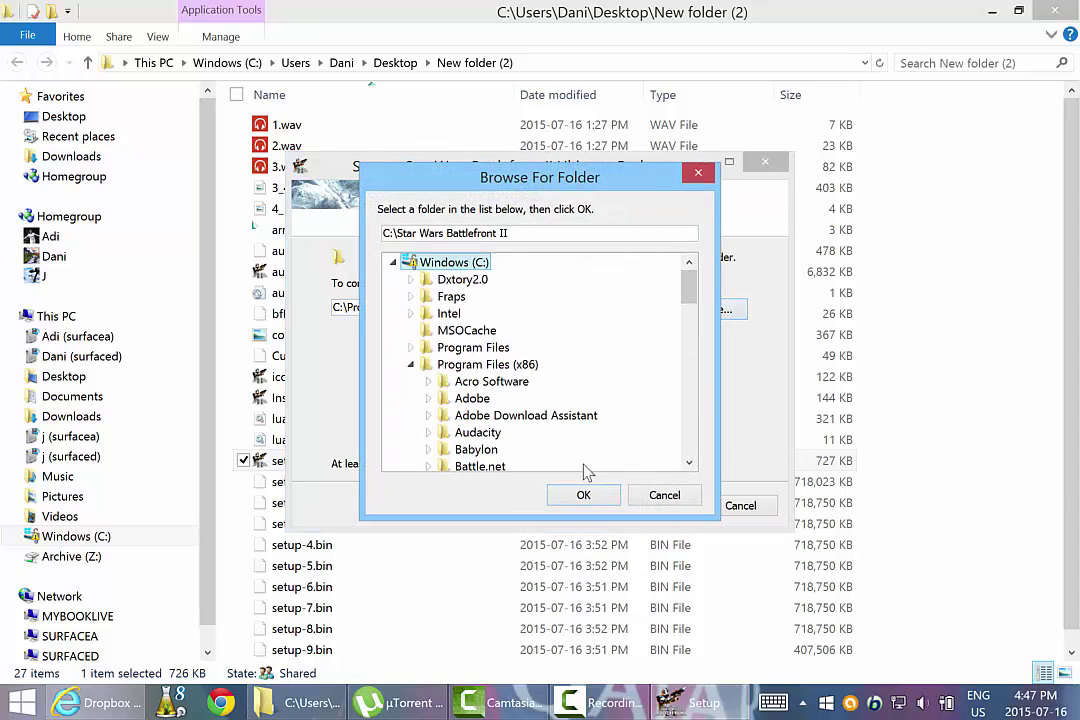
pyautogui.click(583, 495)
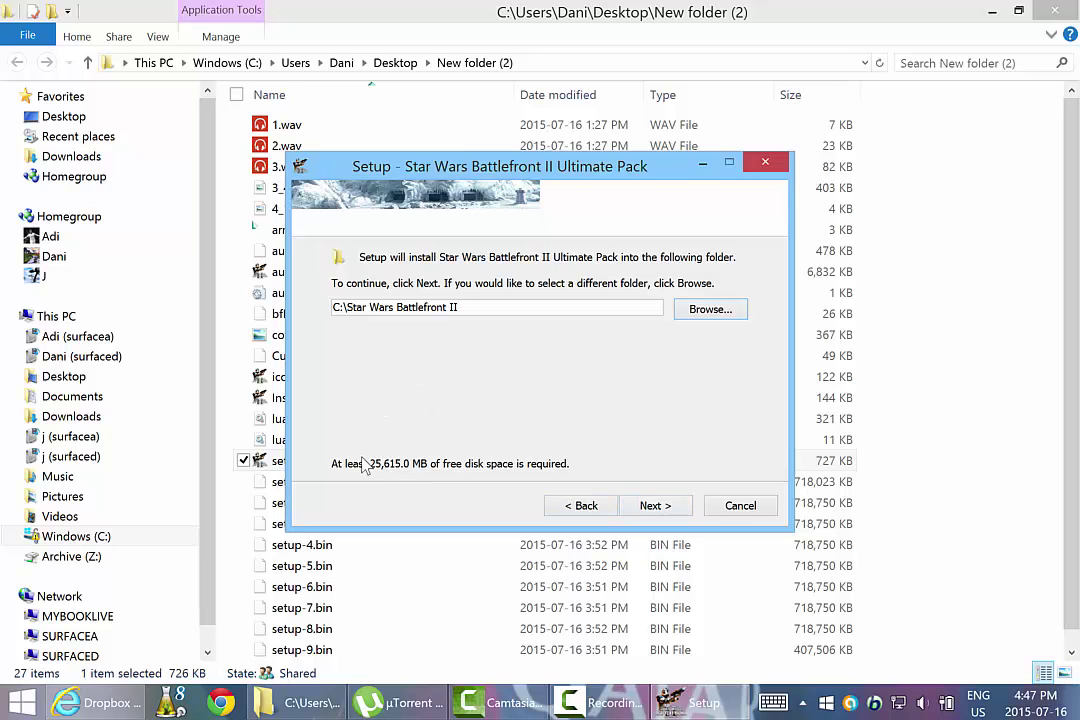
pyautogui.click(654, 507)
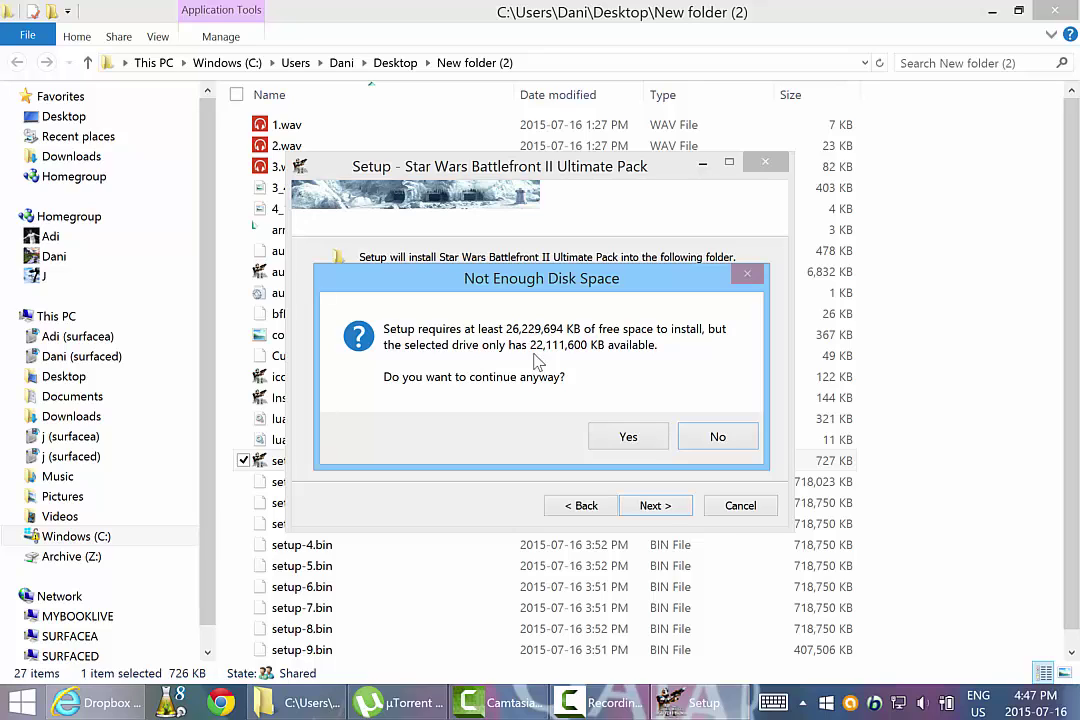
# - Decline installing with too little disk space and exit Setup, confirming with Yes
pyautogui.click(712, 447)
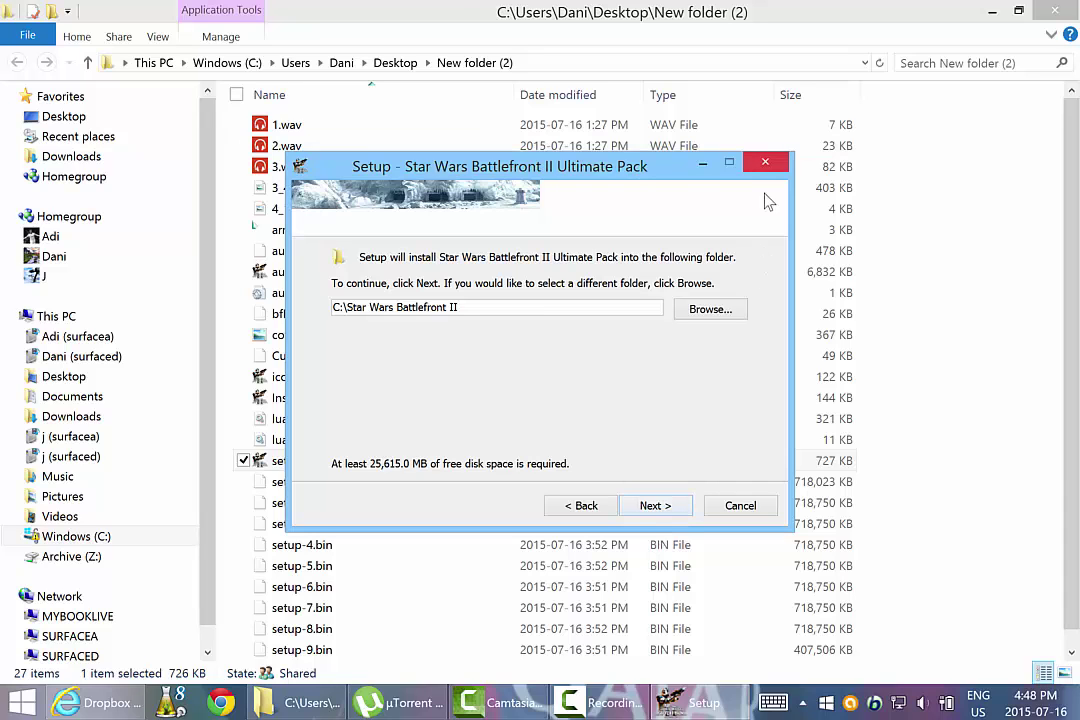
pyautogui.click(762, 163)
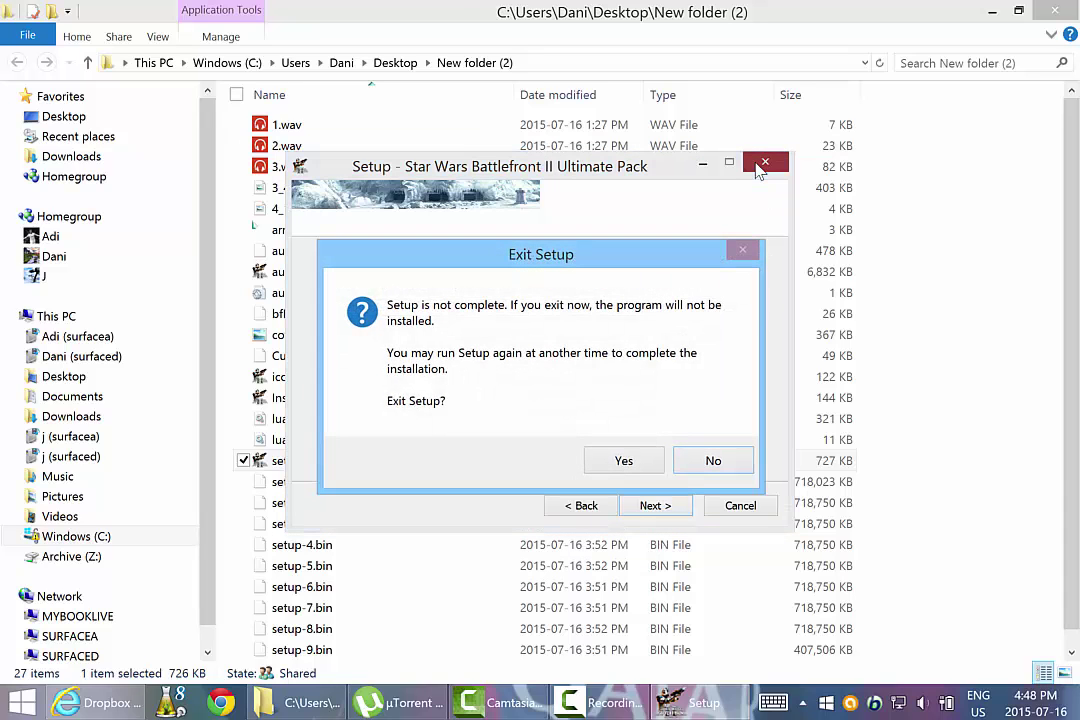
pyautogui.click(625, 462)
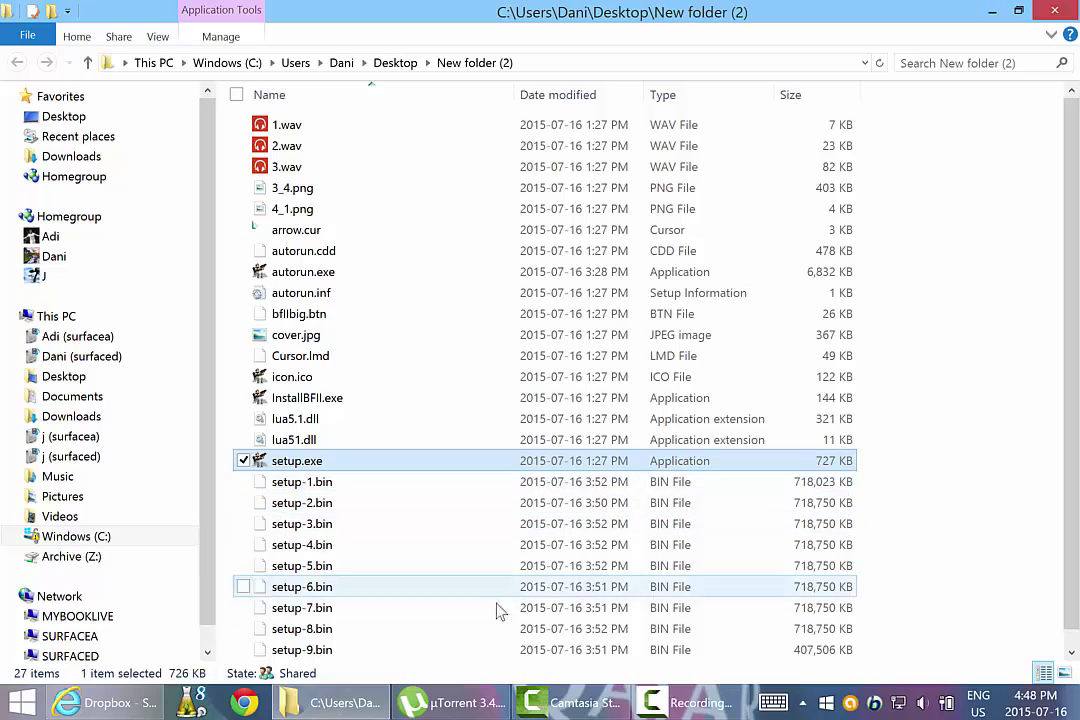
# - Open the Star Wars Battlefront II folder on drive C:
pyautogui.click(350, 702)
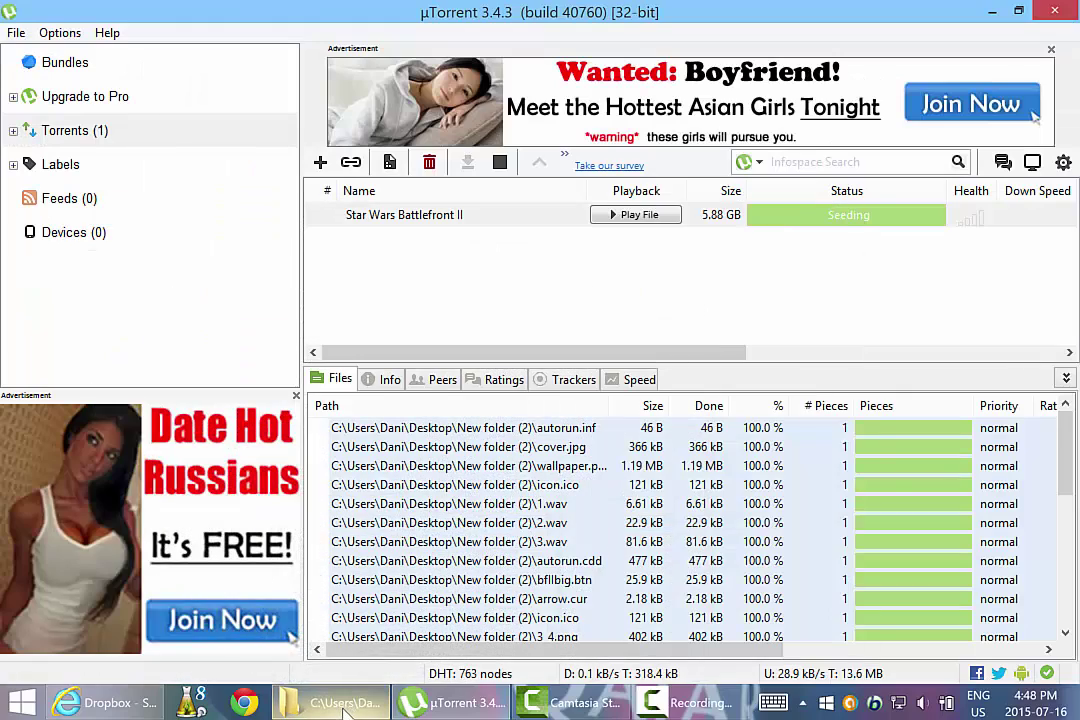
pyautogui.click(345, 705)
pyautogui.click(108, 540)
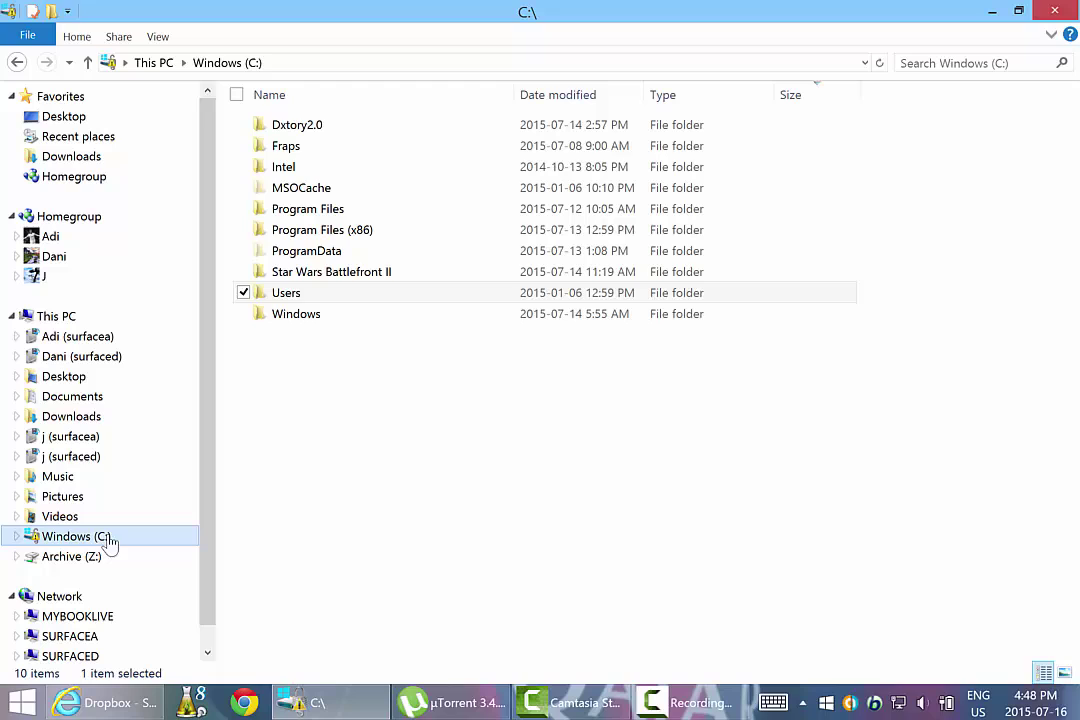
pyautogui.click(456, 273)
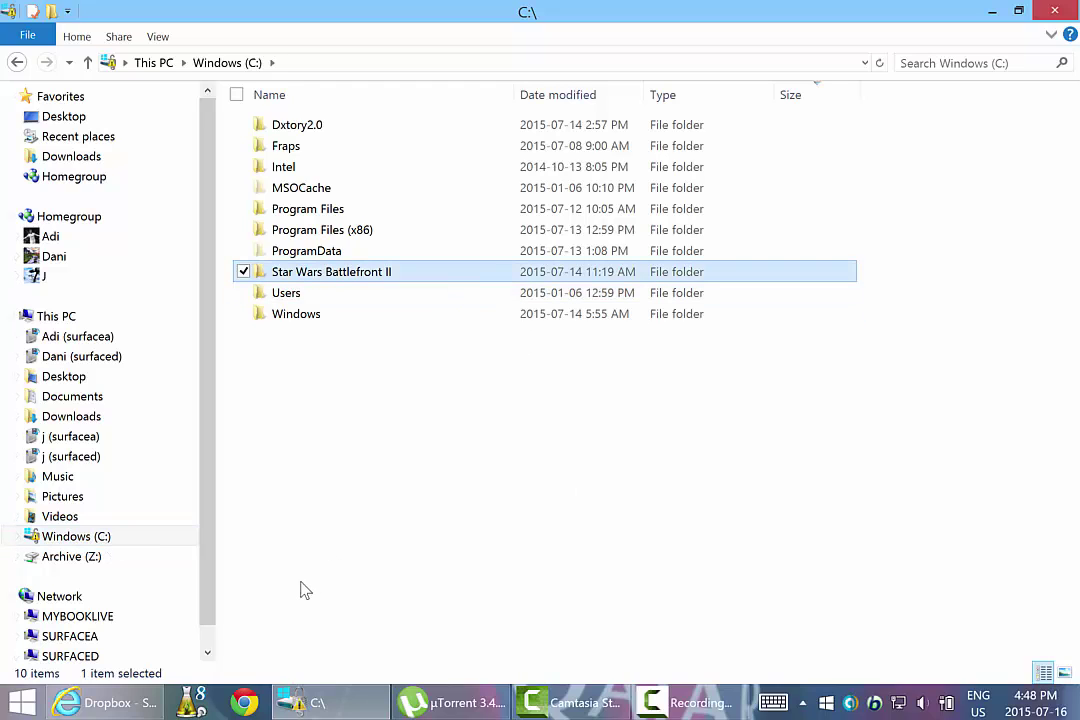
pyautogui.doubleClick(506, 279)
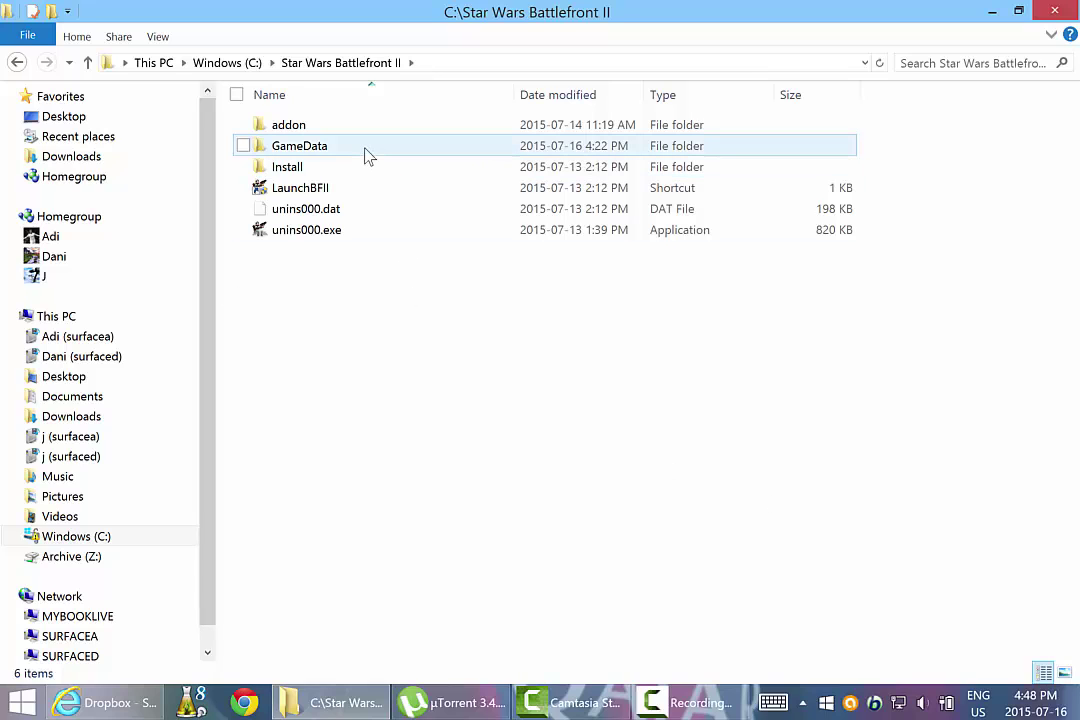
# - Look inside GameData, then go back and select the LaunchBFII shortcut
pyautogui.moveTo(366, 155)
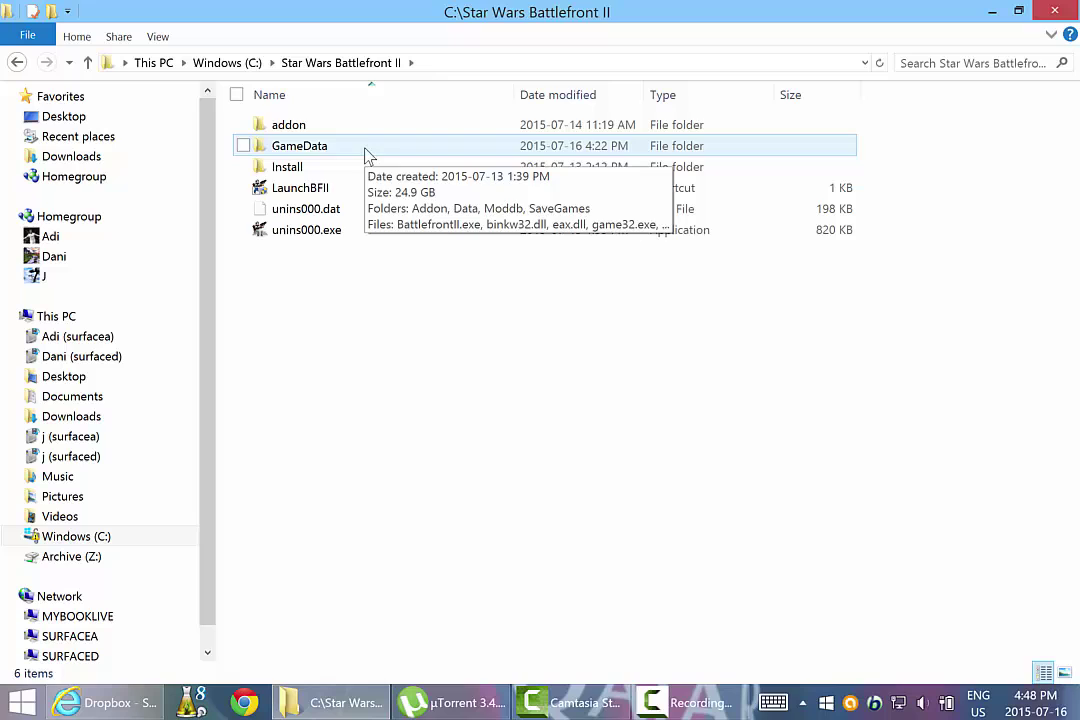
pyautogui.doubleClick(366, 155)
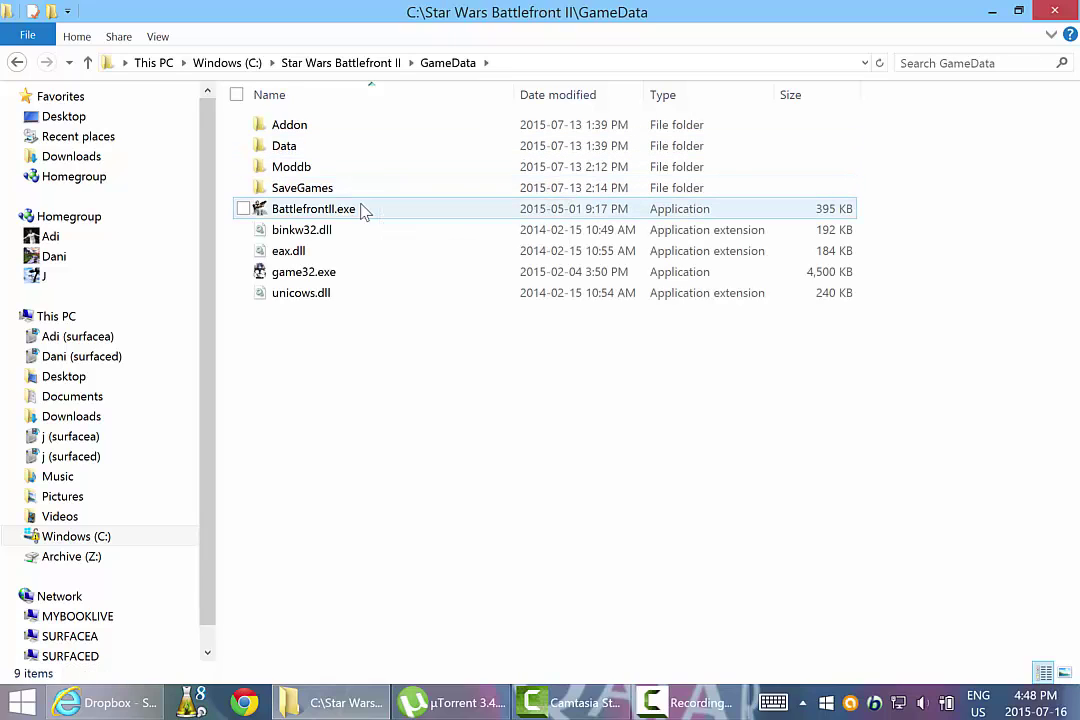
pyautogui.moveTo(364, 211)
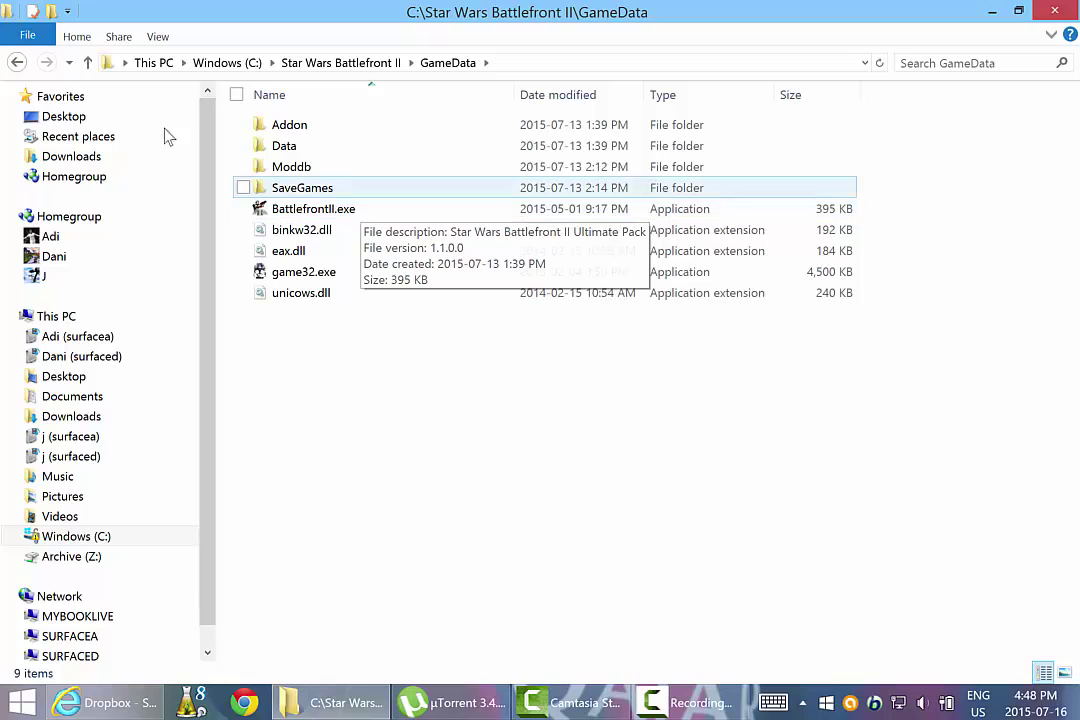
pyautogui.click(18, 63)
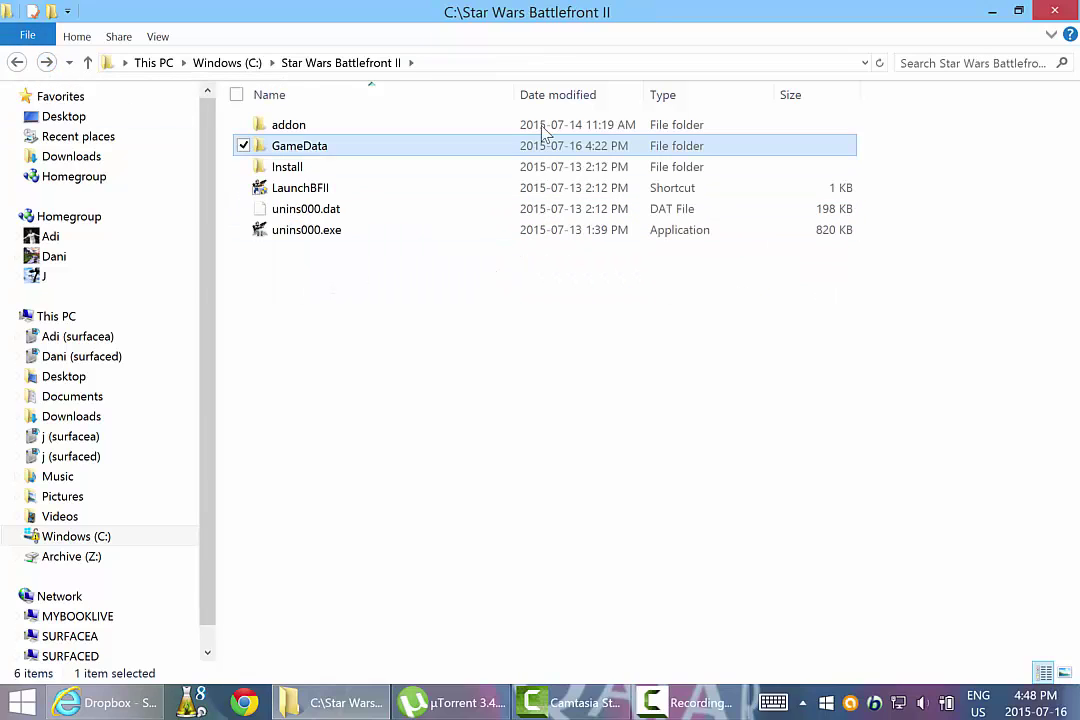
pyautogui.click(519, 190)
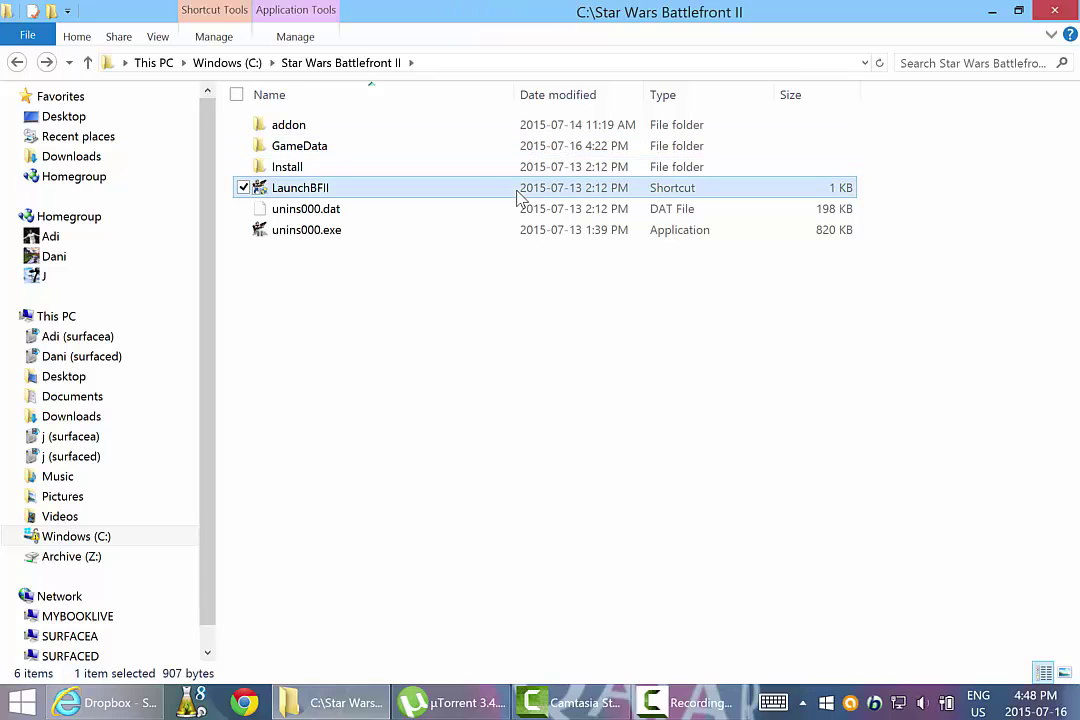
# - Start the launcher from the LaunchBFII shortcut, enable custom mods, then view the Options screen
pyautogui.doubleClick(463, 190)
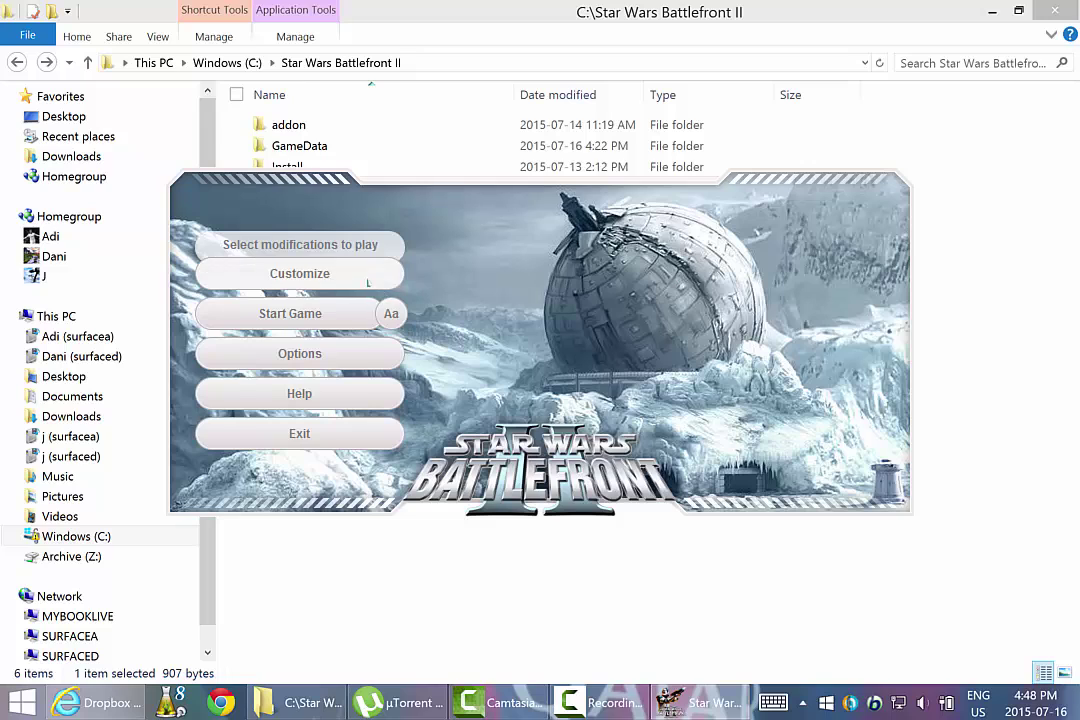
pyautogui.click(340, 244)
pyautogui.click(330, 293)
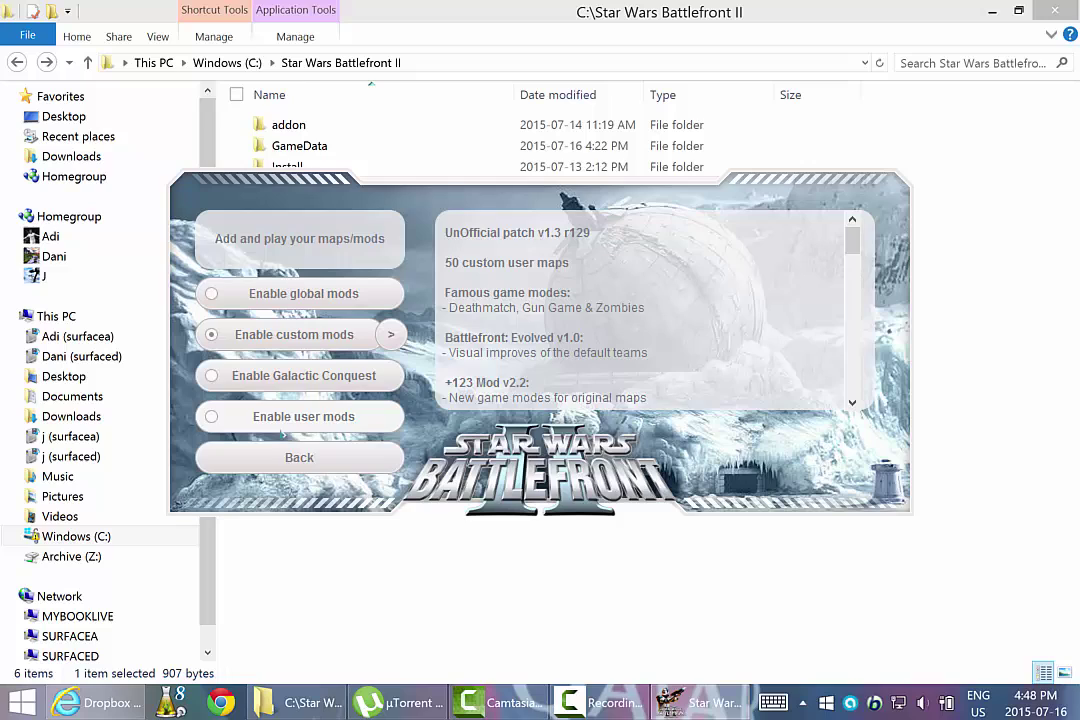
pyautogui.click(297, 455)
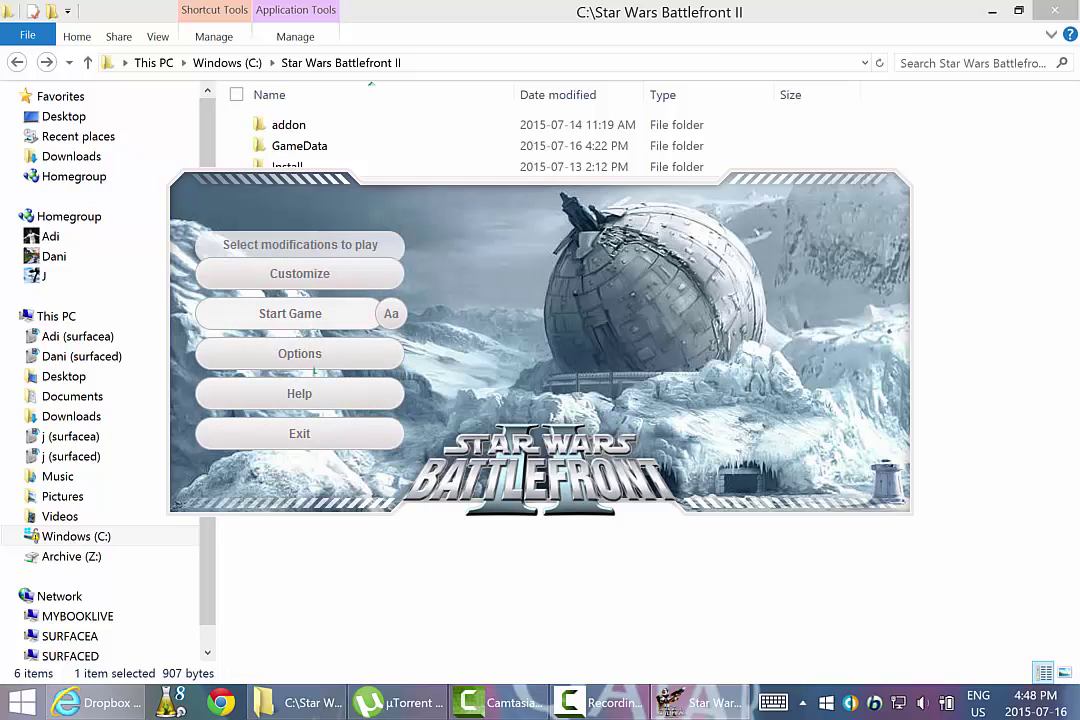
pyautogui.click(305, 353)
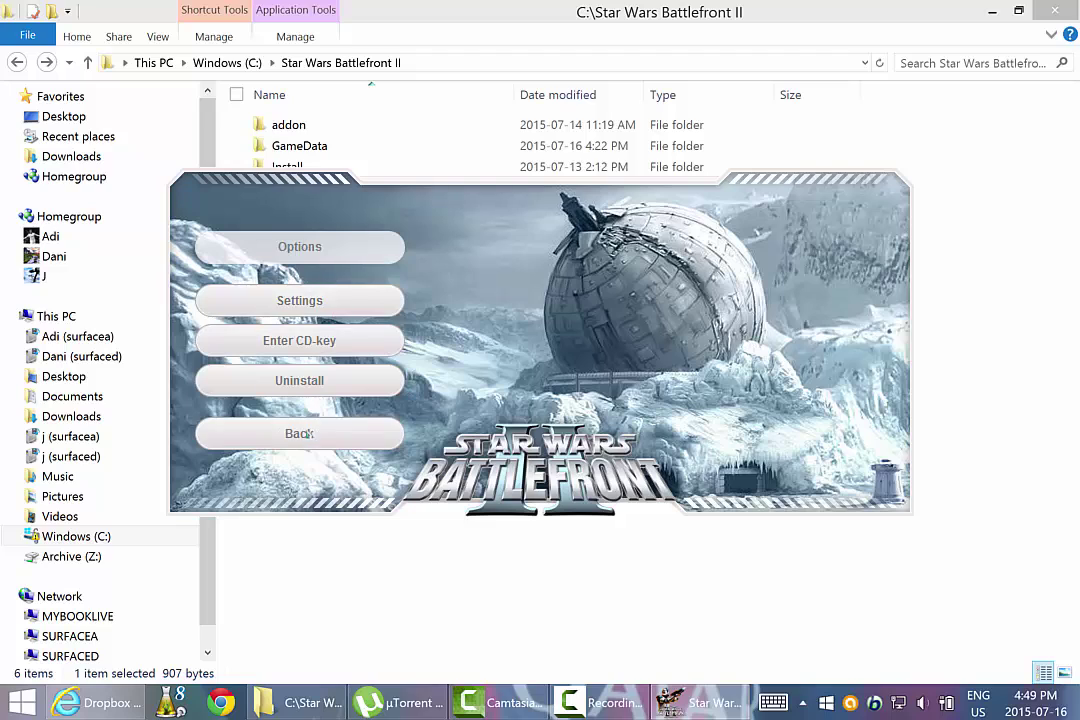
pyautogui.click(270, 433)
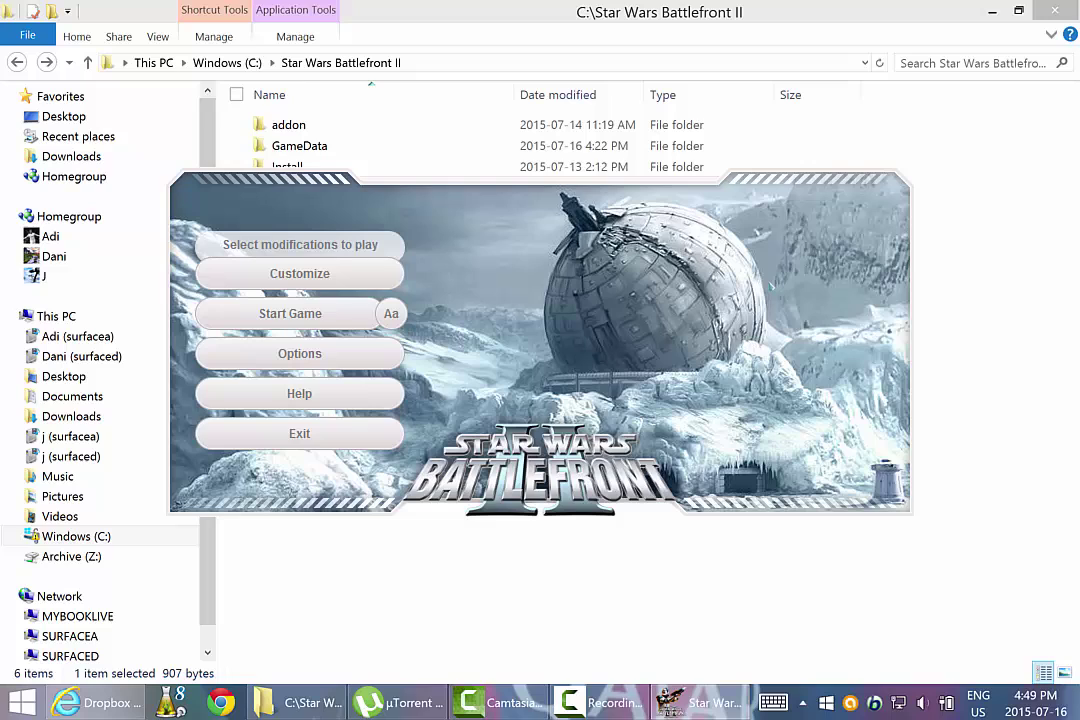
# - Exit the game launcher and bring back the Steam community guide tab in Internet Explorer
pyautogui.click(360, 436)
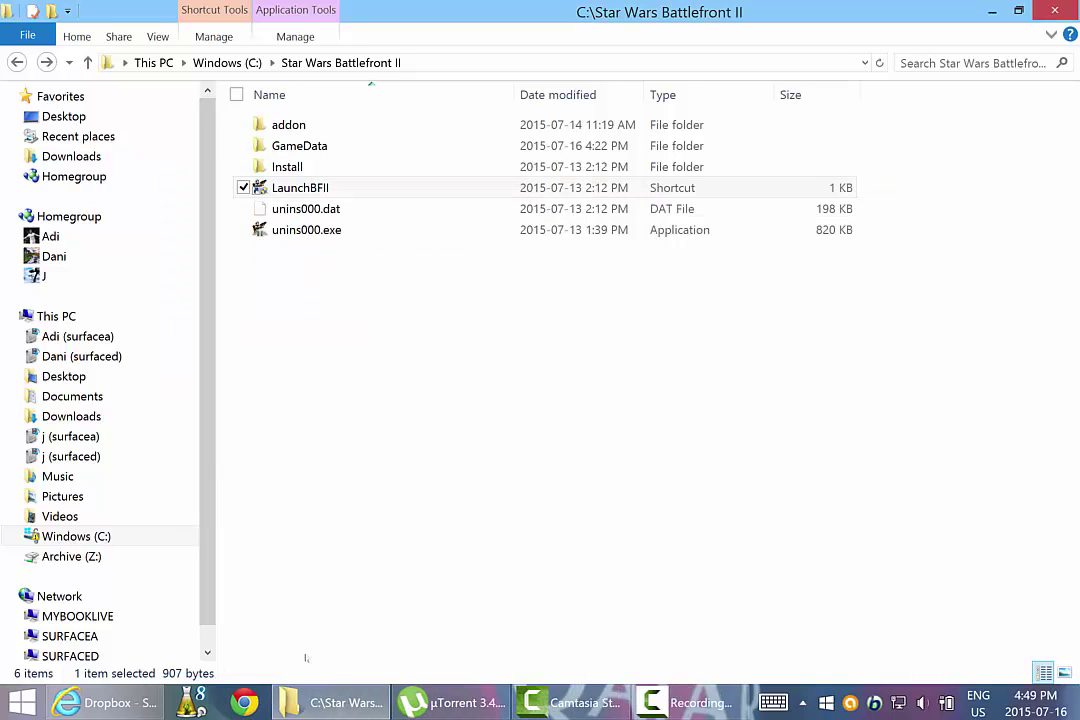
pyautogui.click(105, 703)
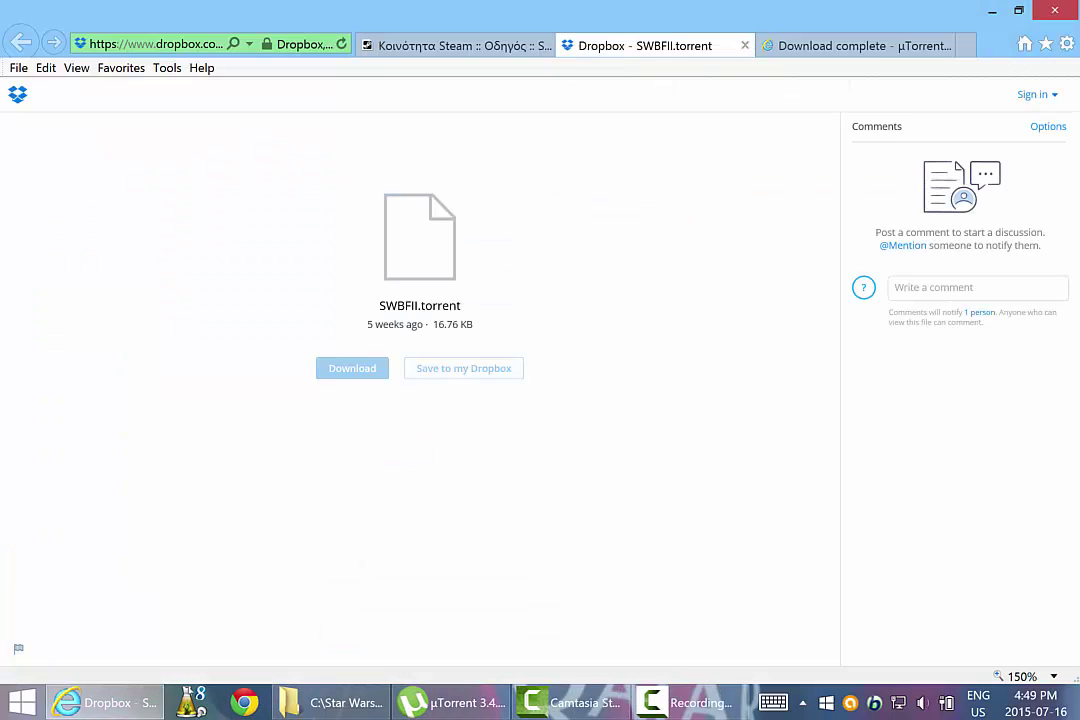
pyautogui.click(440, 45)
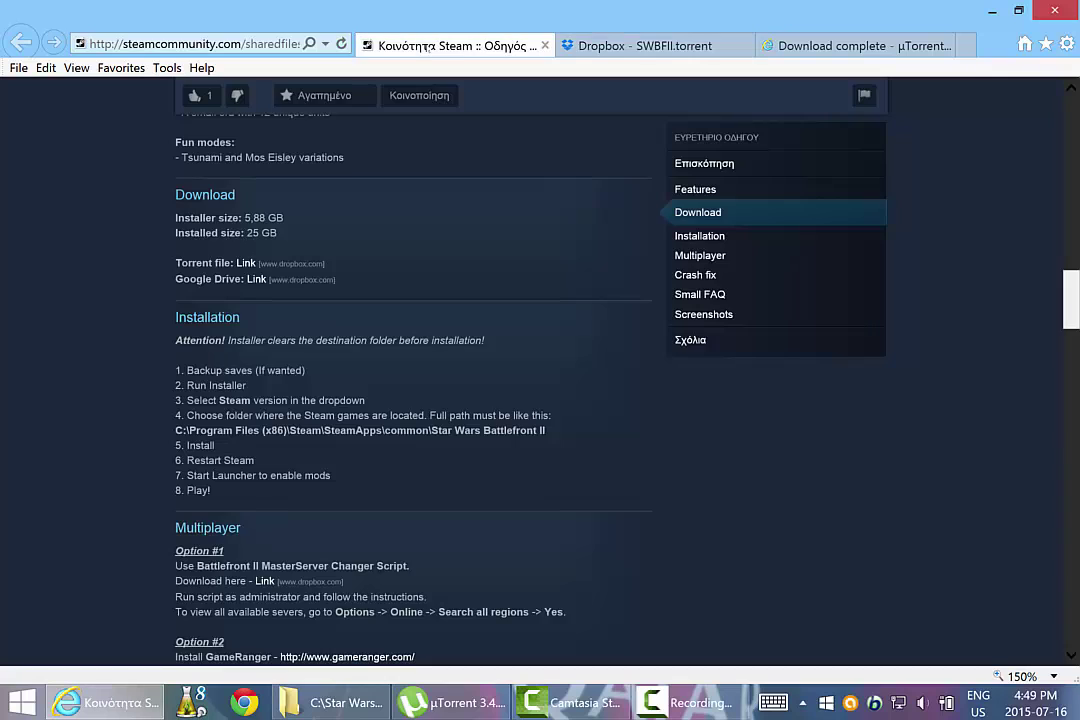